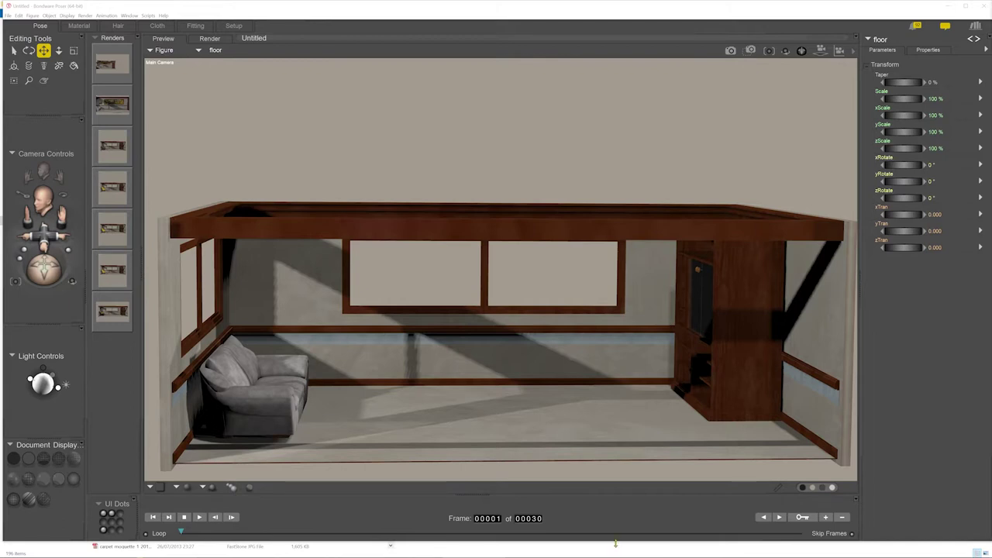
Step: Add a square prop from the Primitives library and move it along X to about -7.955
mouse_move(615, 555)
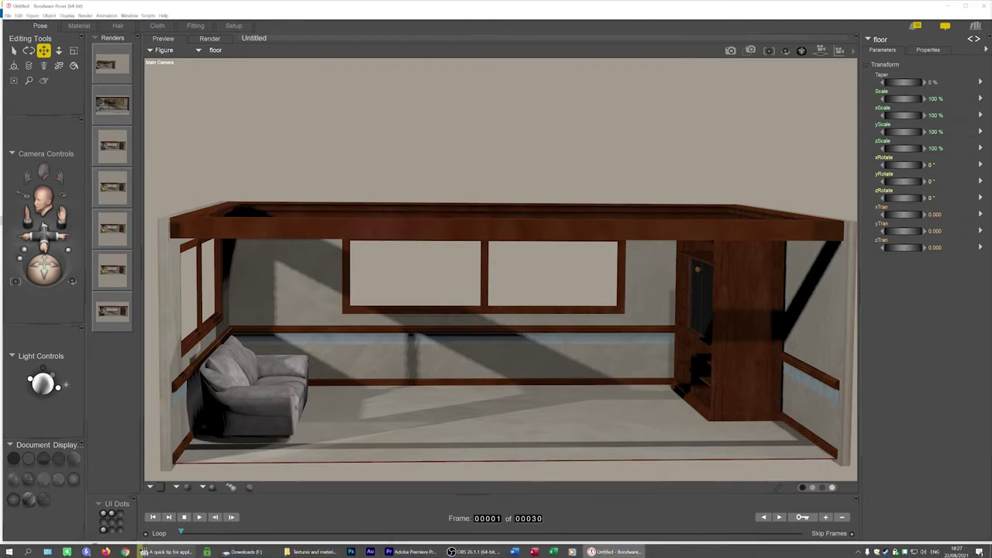
drag(991, 4, 426, 16)
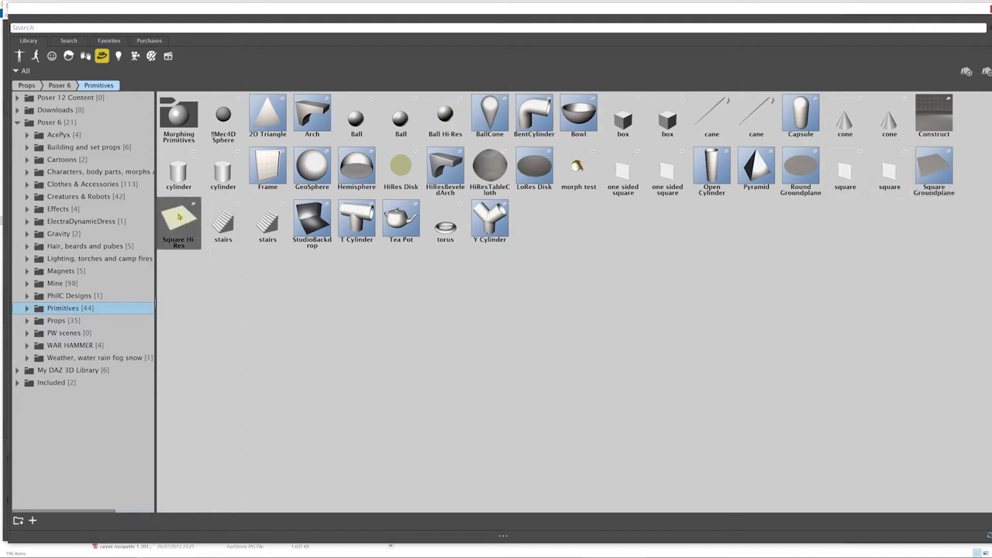
drag(179, 217, 339, 278)
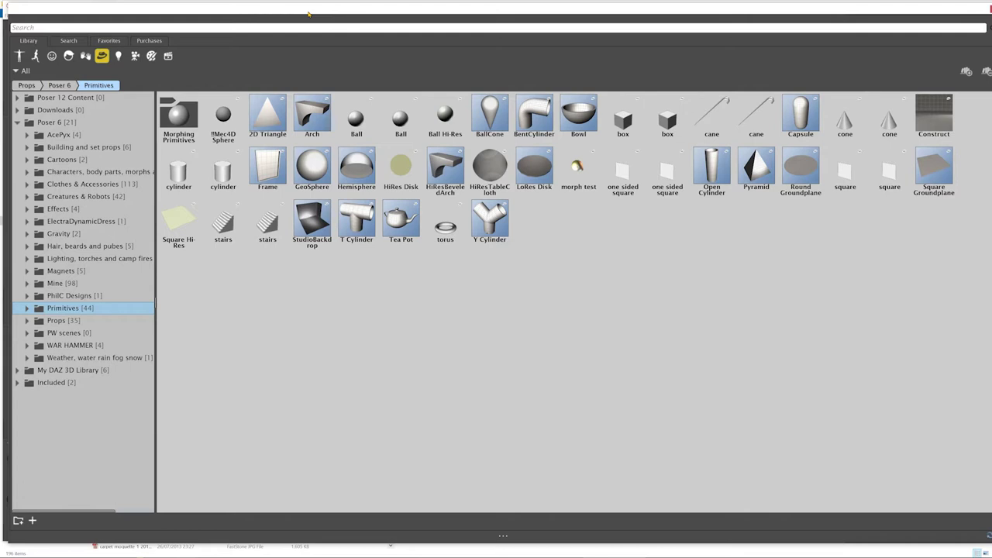
drag(309, 14, 991, 65)
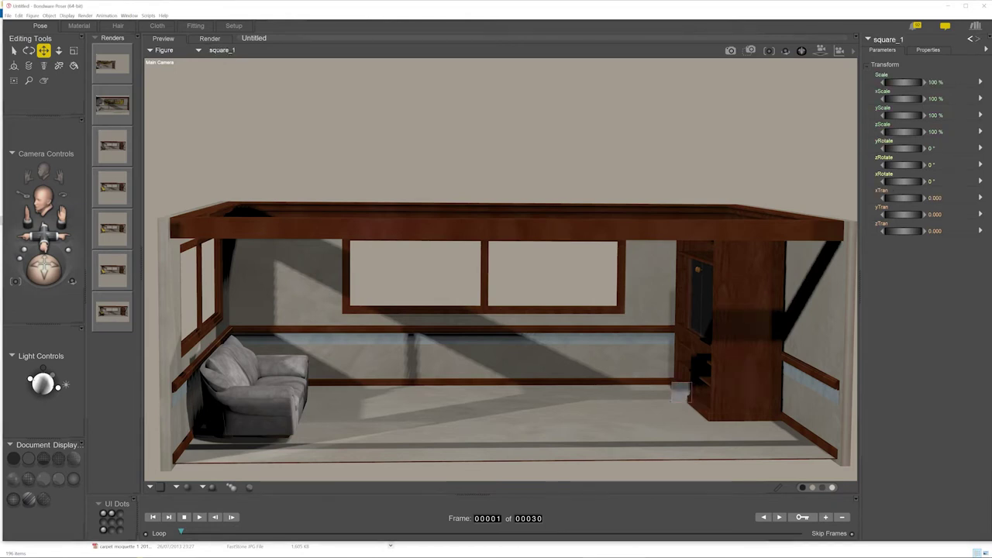
drag(903, 199, 861, 198)
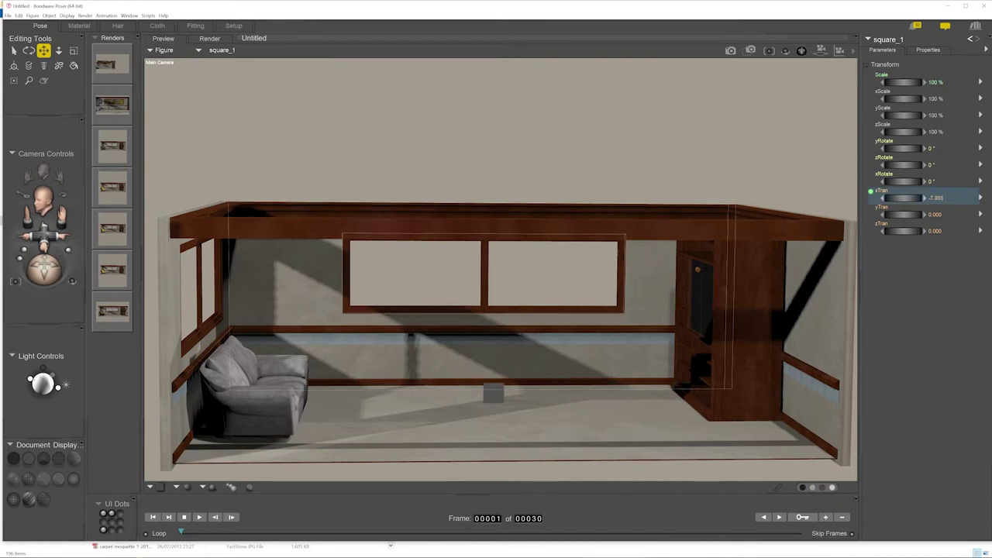
Step: Frame the small square, inspect its mesh in hidden-line wireframe and return the preview to textured shading
click(768, 50)
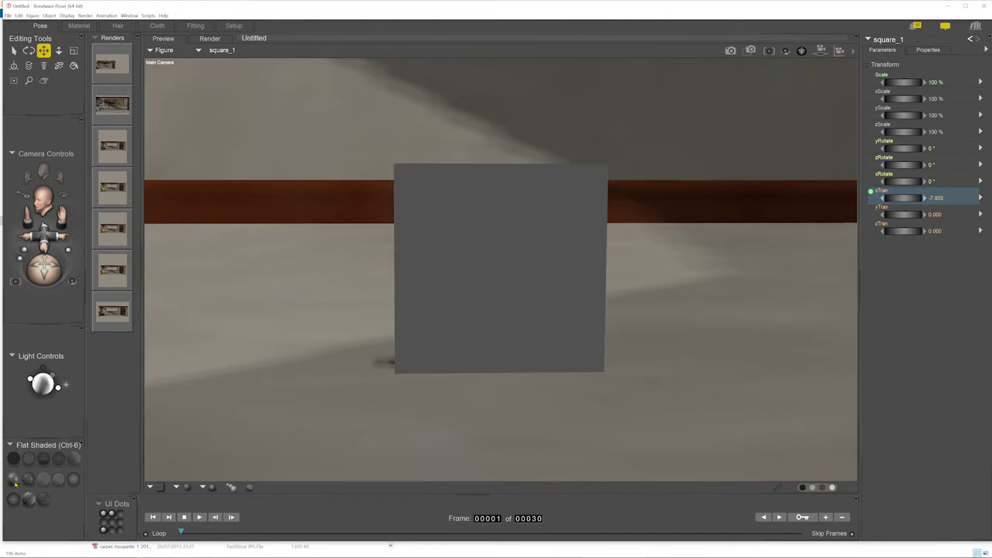
click(59, 458)
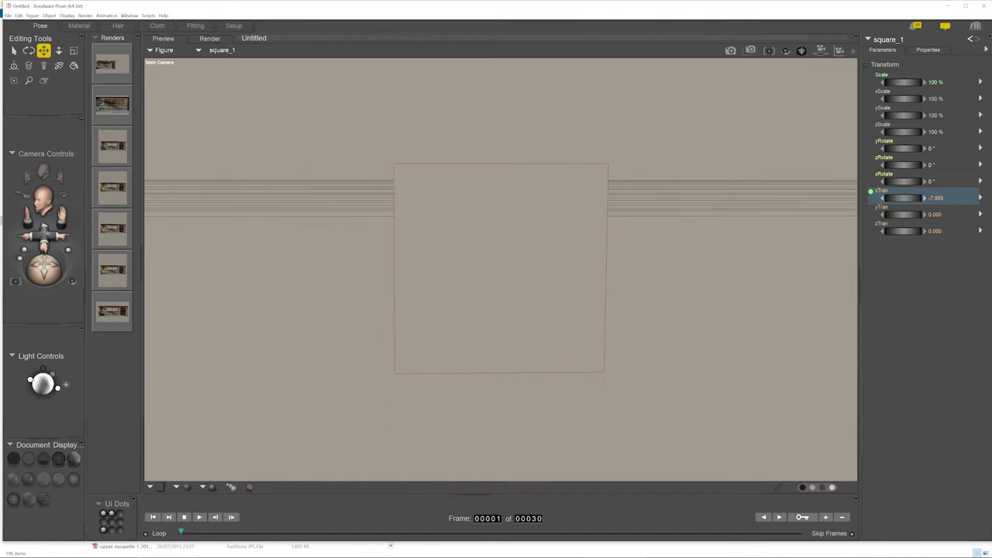
click(31, 502)
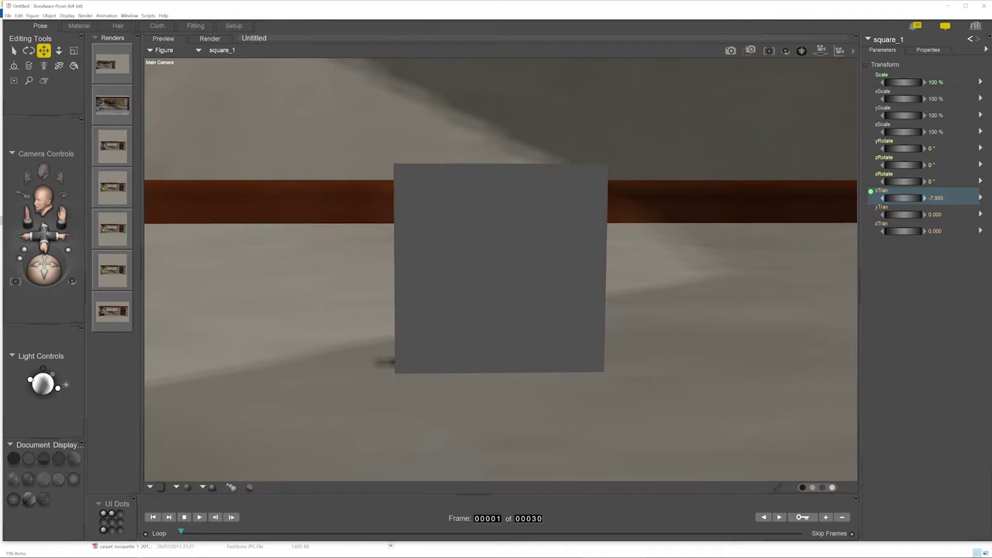
Step: Add the Square Hi-Res primitive and move it along X to about -3.922, comparing it with the small square
drag(44, 237, 44, 291)
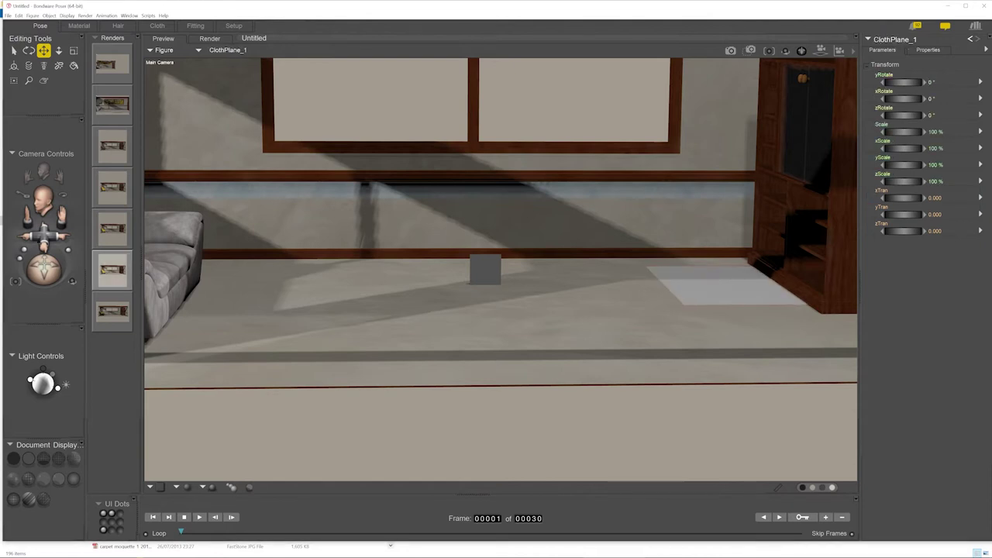
drag(907, 197, 874, 197)
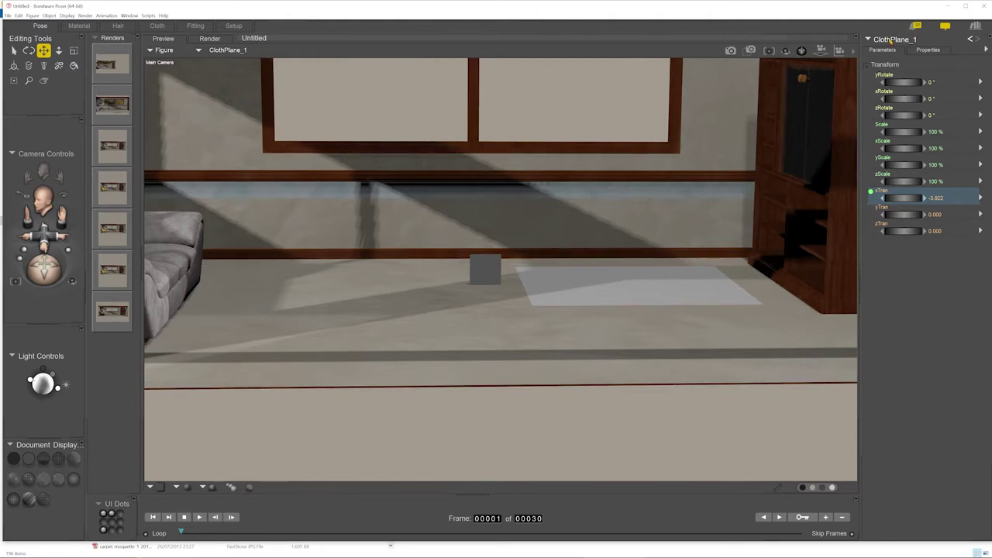
click(969, 39)
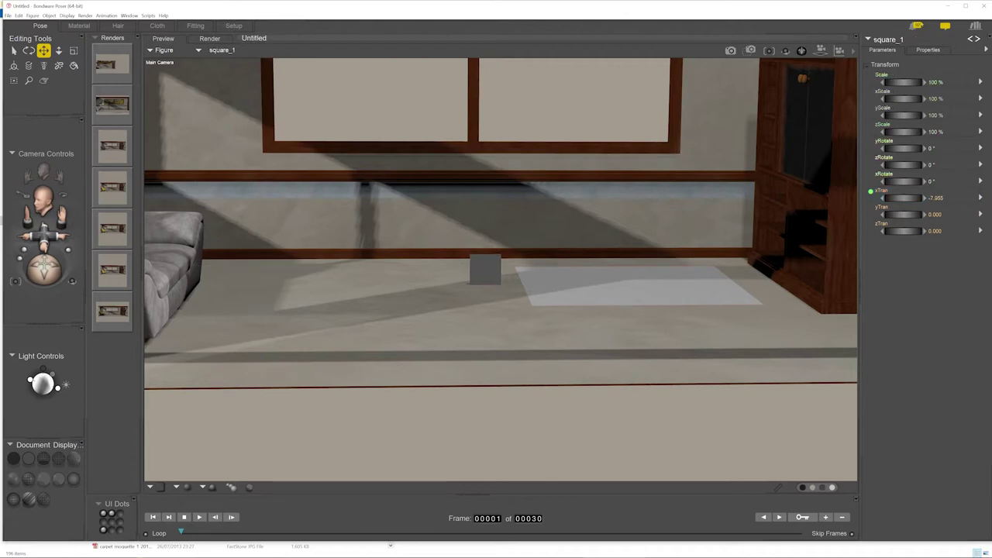
click(977, 39)
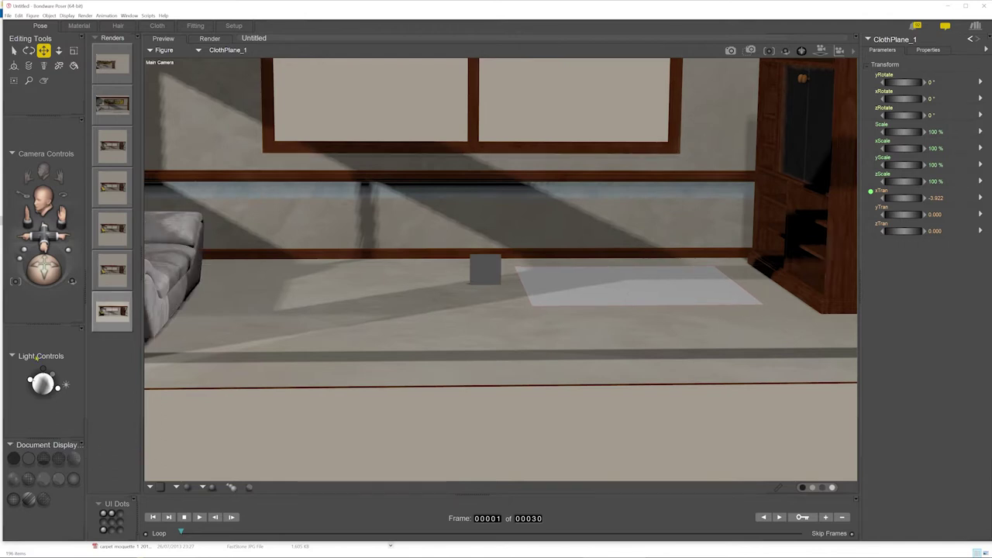
Step: Inspect the high-resolution plane's mesh in hidden-line wireframe and delete the plane
click(59, 460)
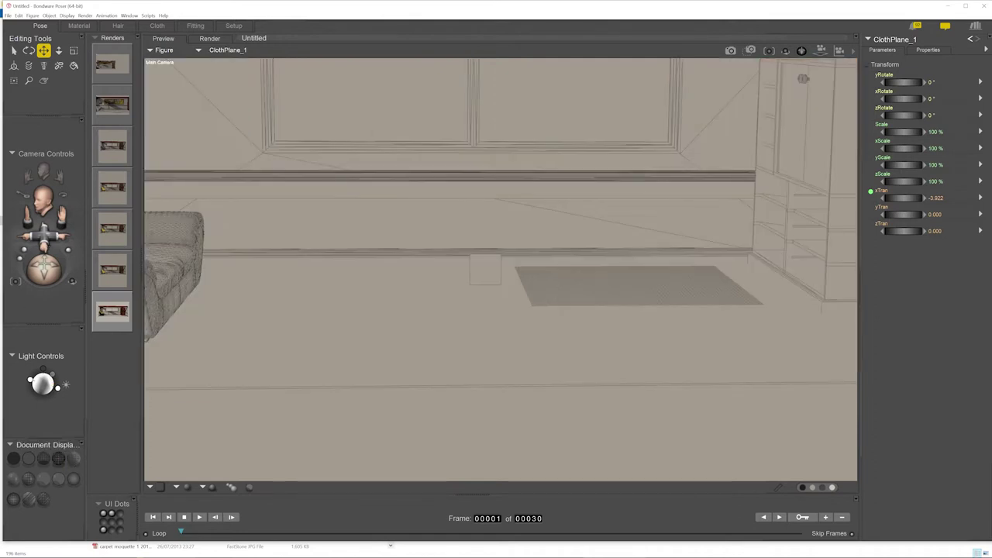
drag(45, 237, 57, 275)
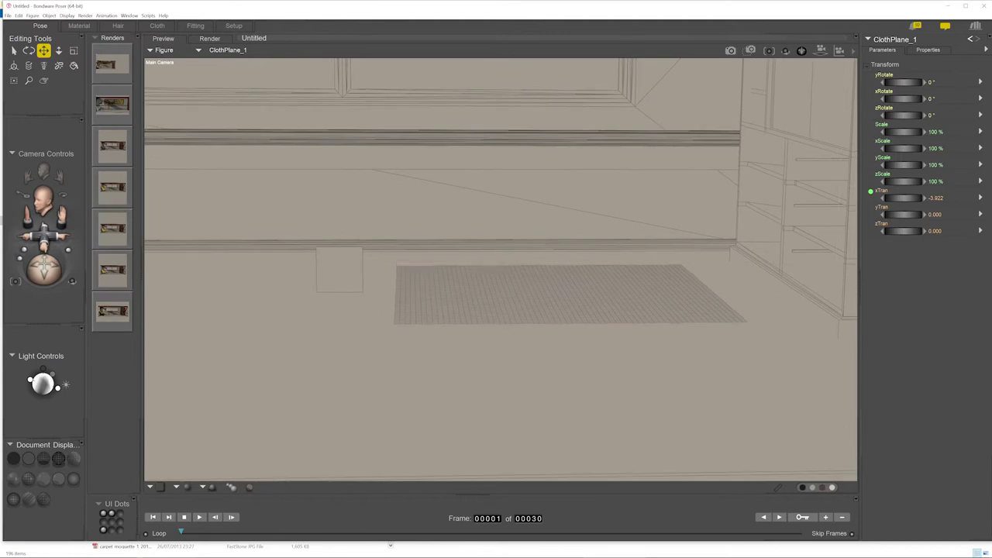
key(Delete)
key(Return)
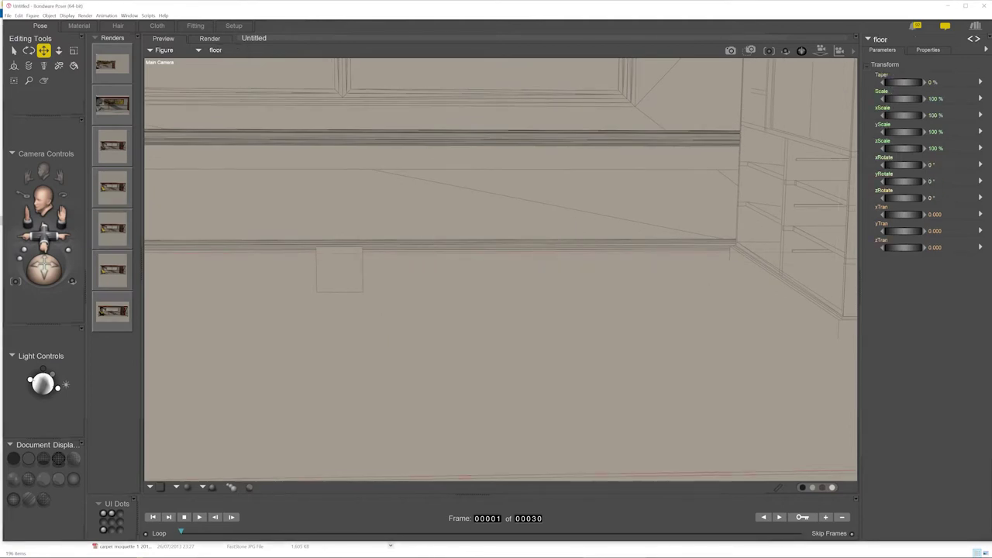
Step: Undo the addition of the square ground plane
drag(45, 235, 45, 276)
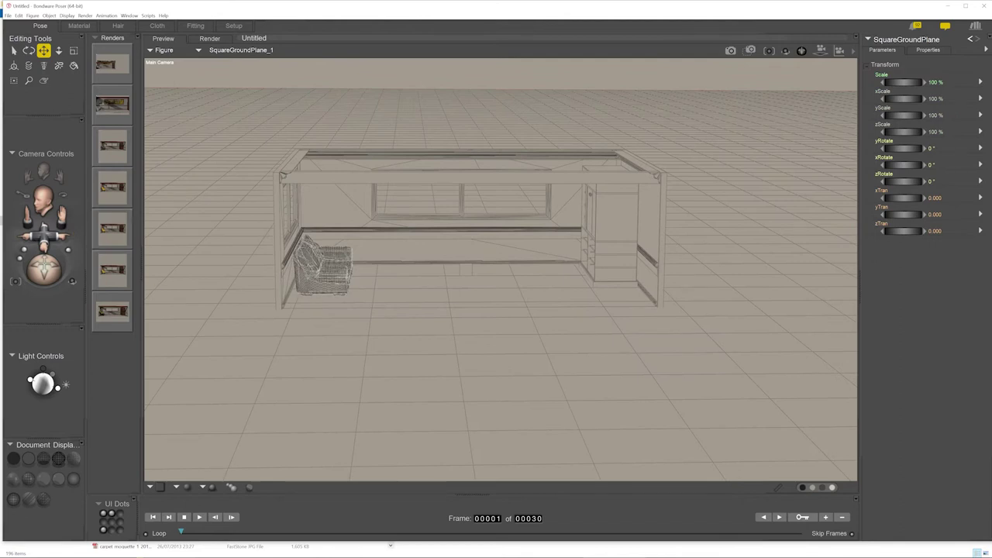
key(ctrl+z)
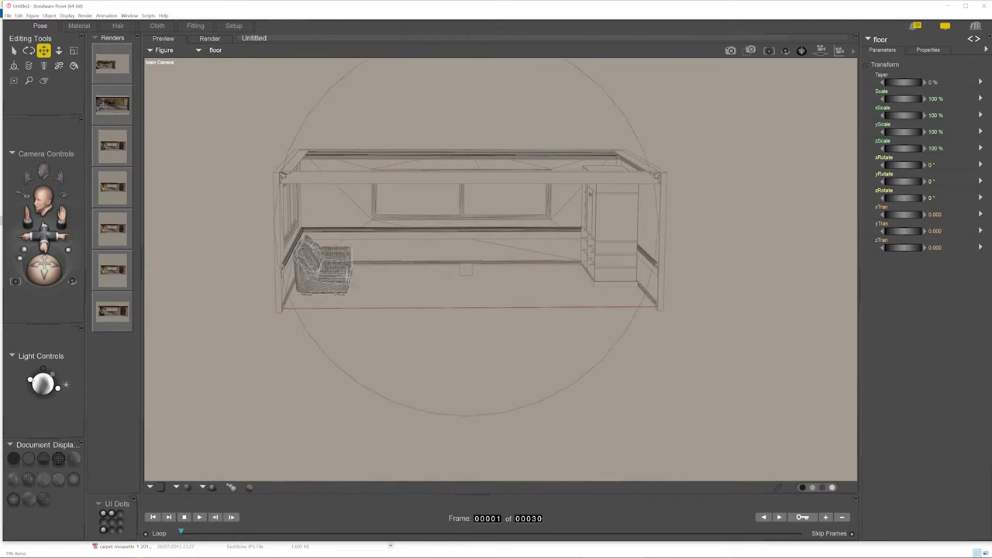
Step: Restore textured shading in the preview and select the small square standing on the floor
click(30, 499)
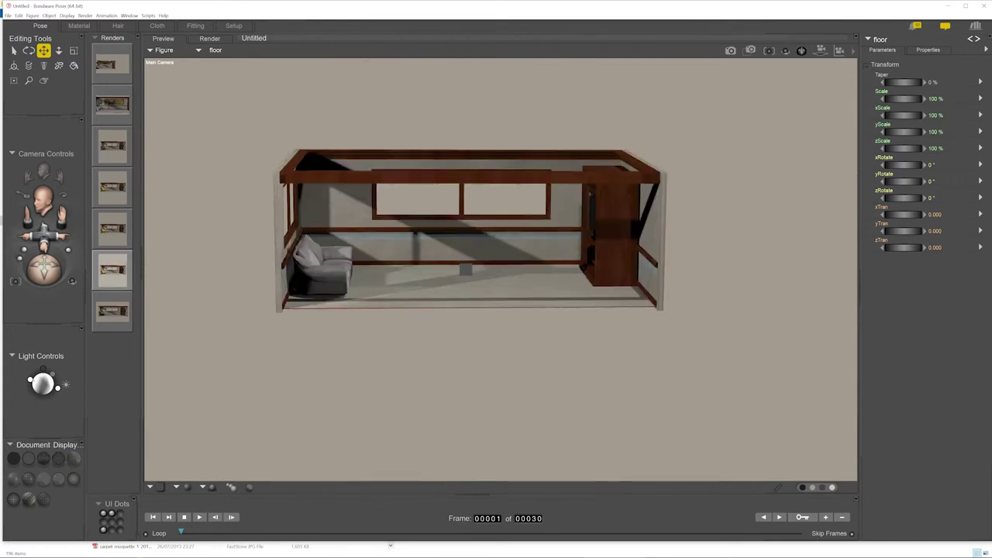
mouse_move(44, 236)
mouse_down()
mouse_move(51, 297)
mouse_move(44, 226)
mouse_move(64, 234)
mouse_up()
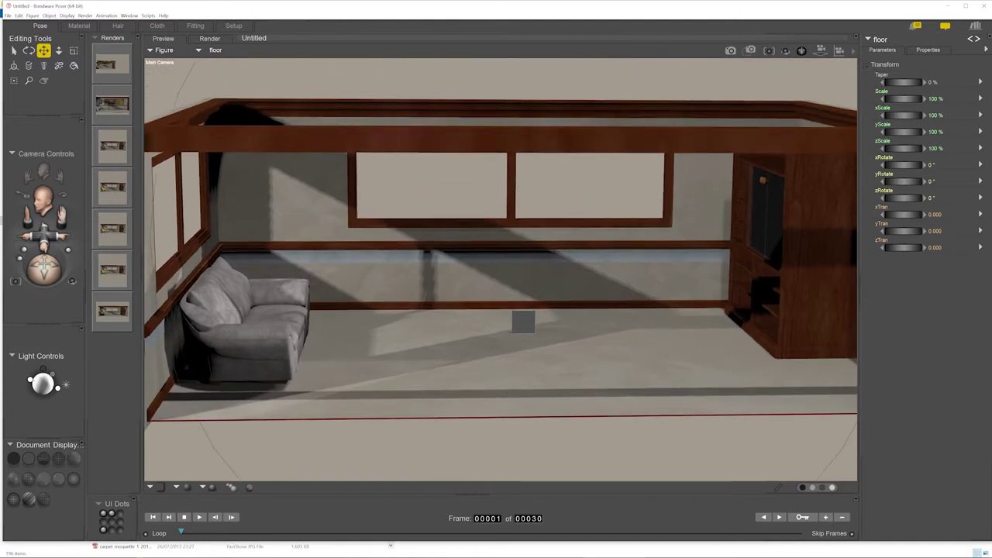
click(523, 323)
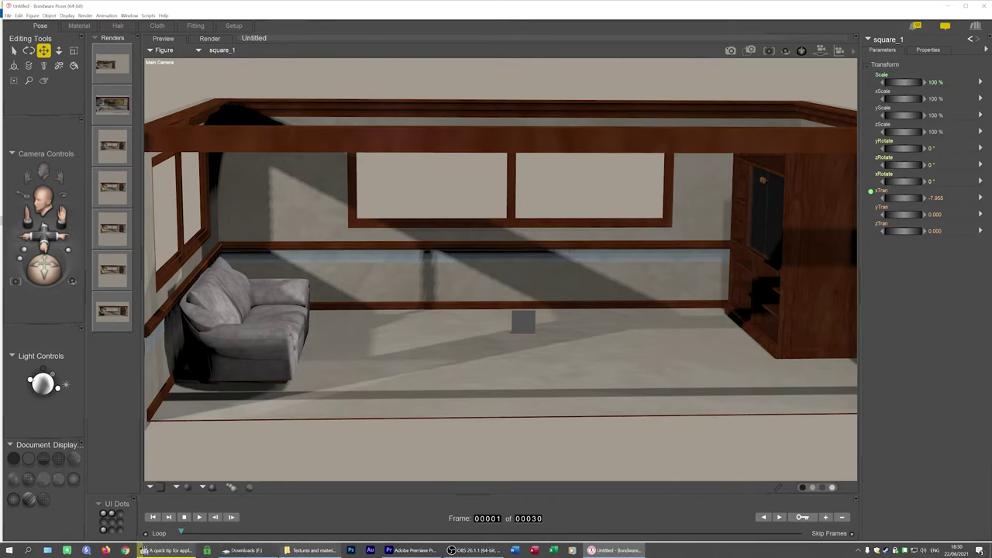
Step: Switch to File Explorer's Textures and materials folder and preview the mansion - kew.jpg among extra large icons
click(310, 550)
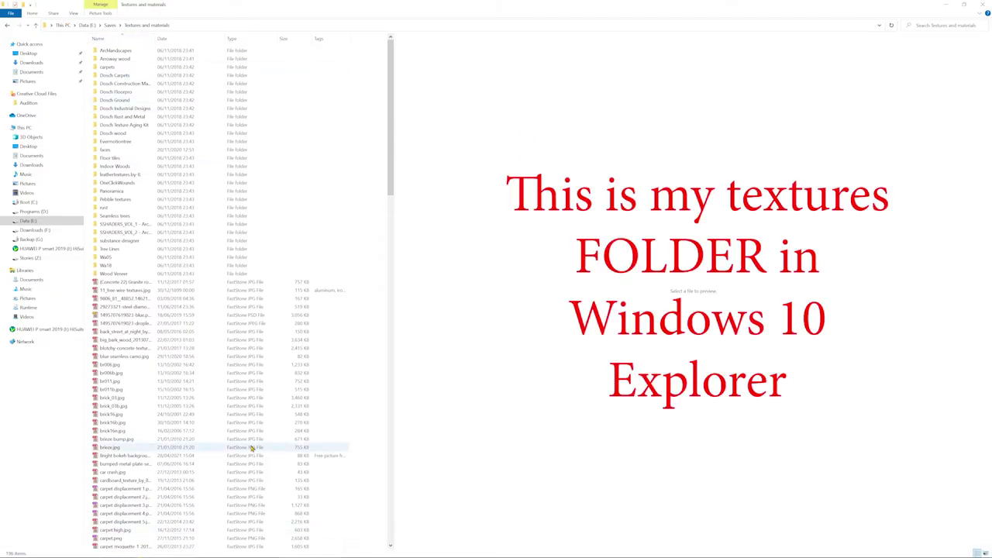
click(73, 14)
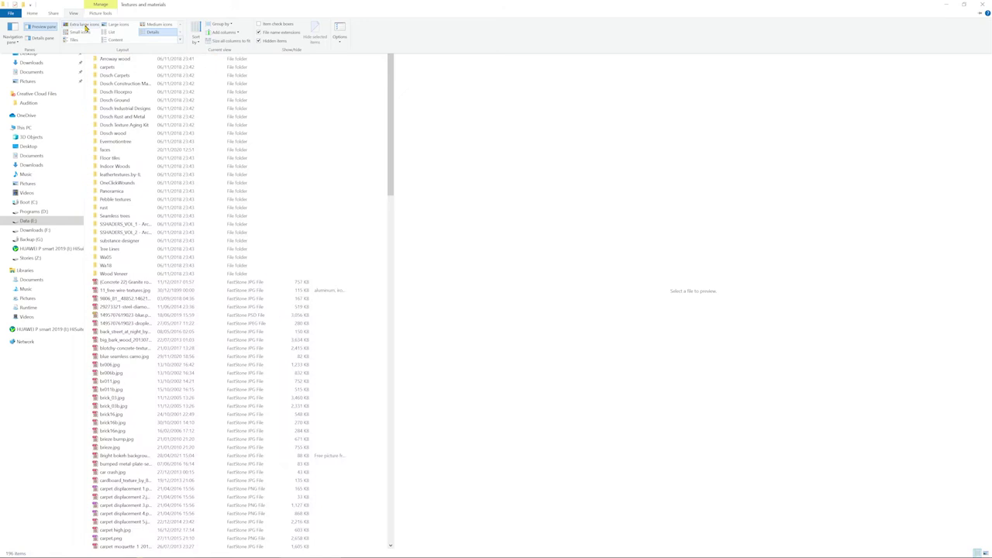
click(85, 27)
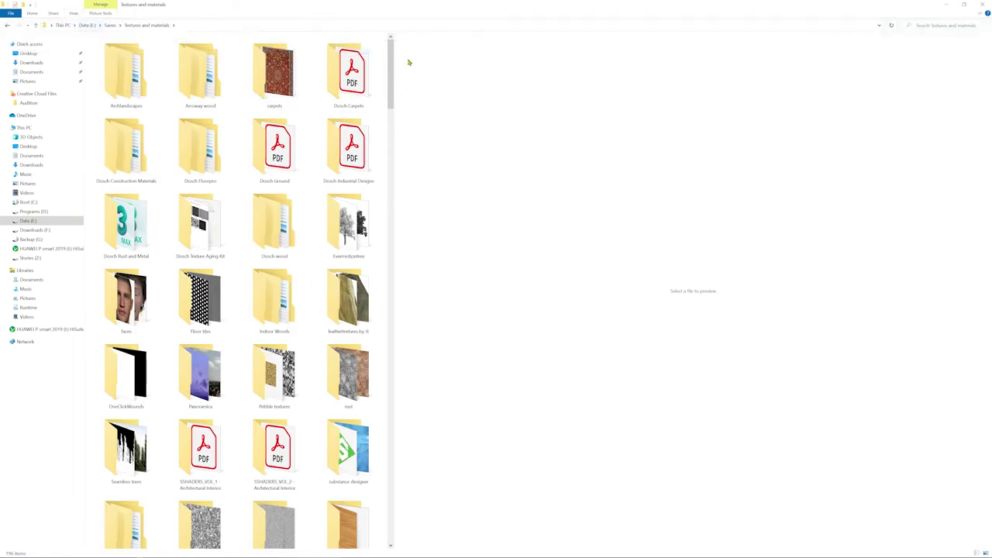
drag(390, 88, 398, 536)
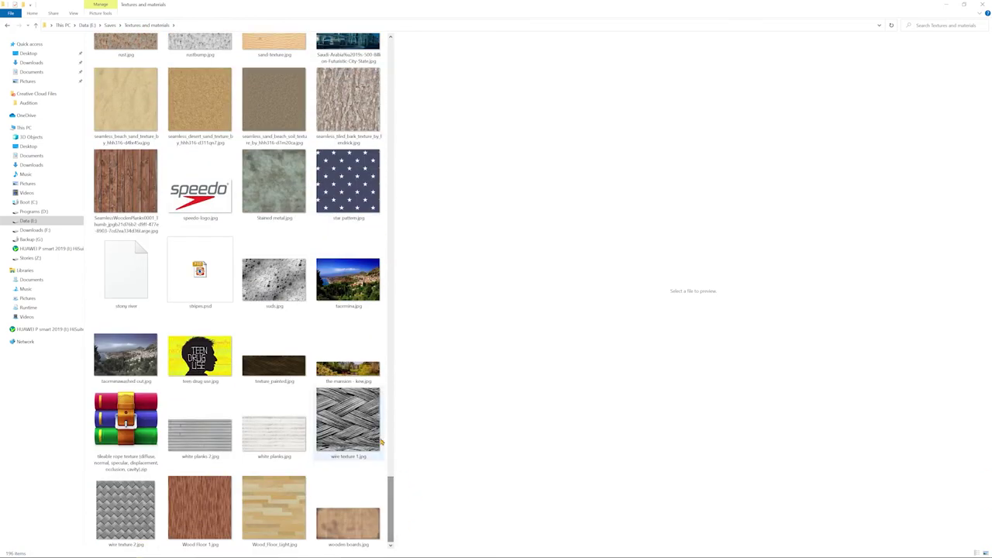
click(355, 372)
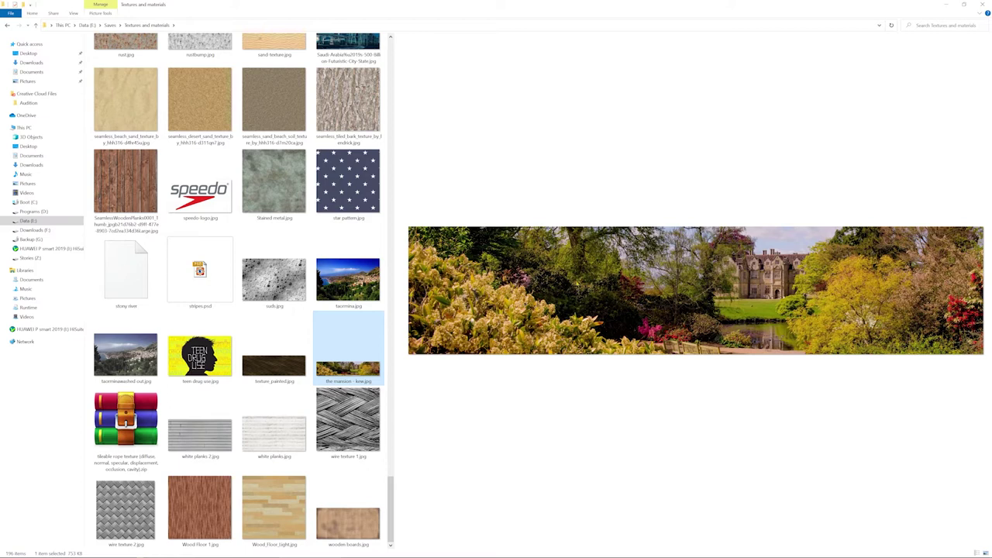
Step: Show the Textures and materials folder in Details view and add the Dimensions column
click(74, 14)
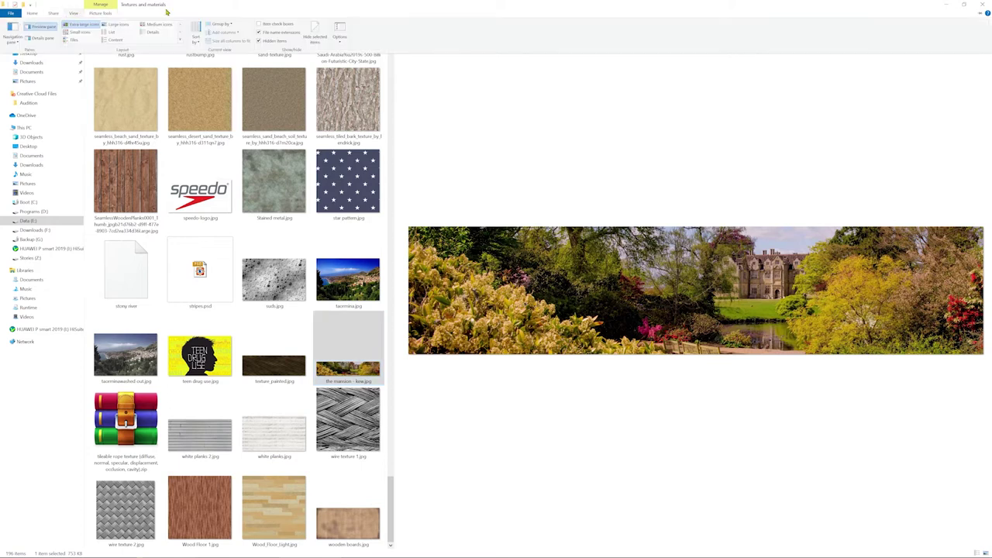
click(155, 33)
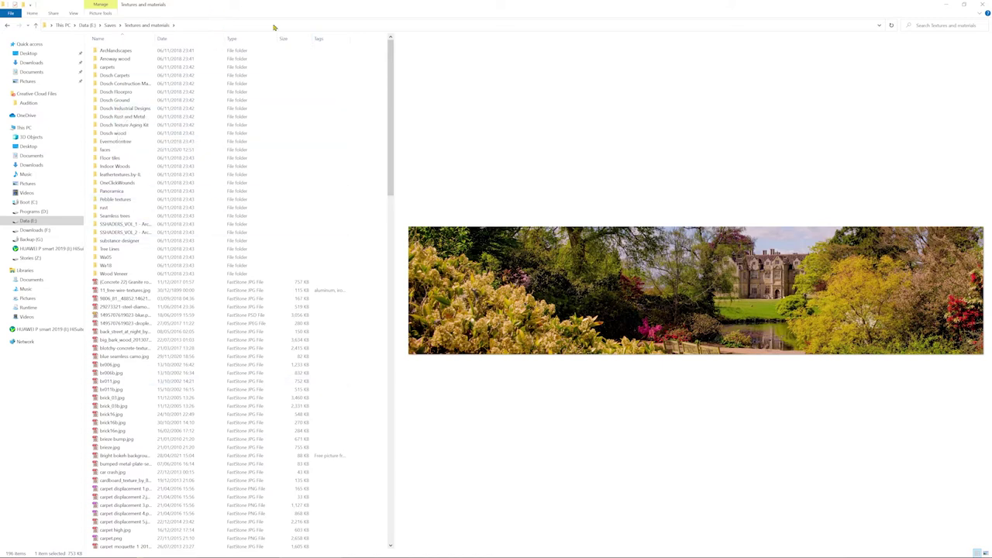
right_click(366, 39)
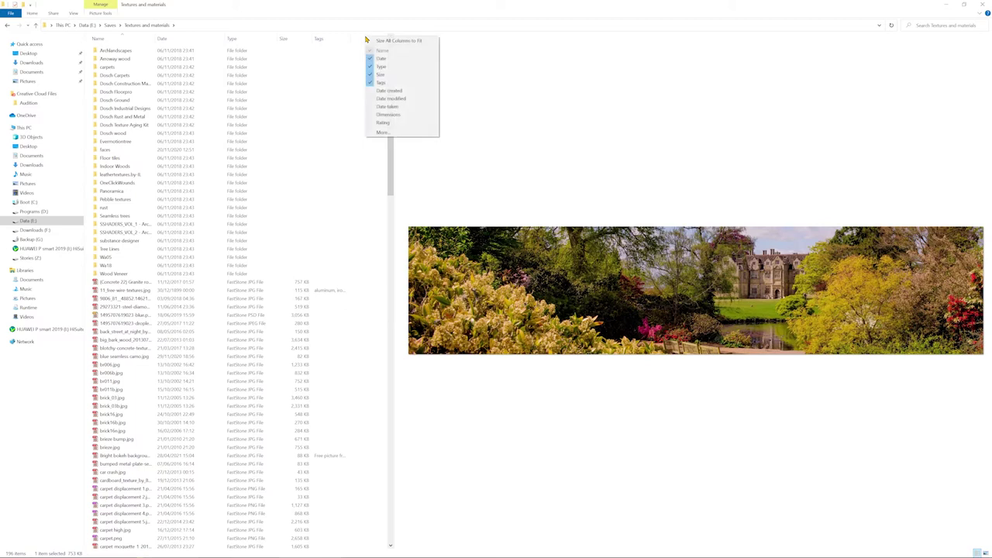
click(391, 132)
scroll(475, 295, down, 15)
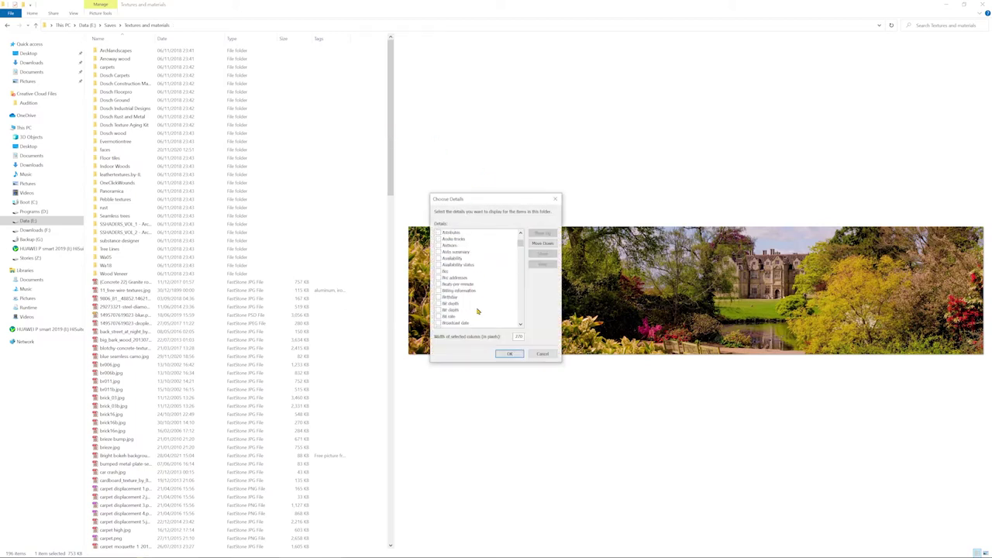
scroll(473, 313, down, 5)
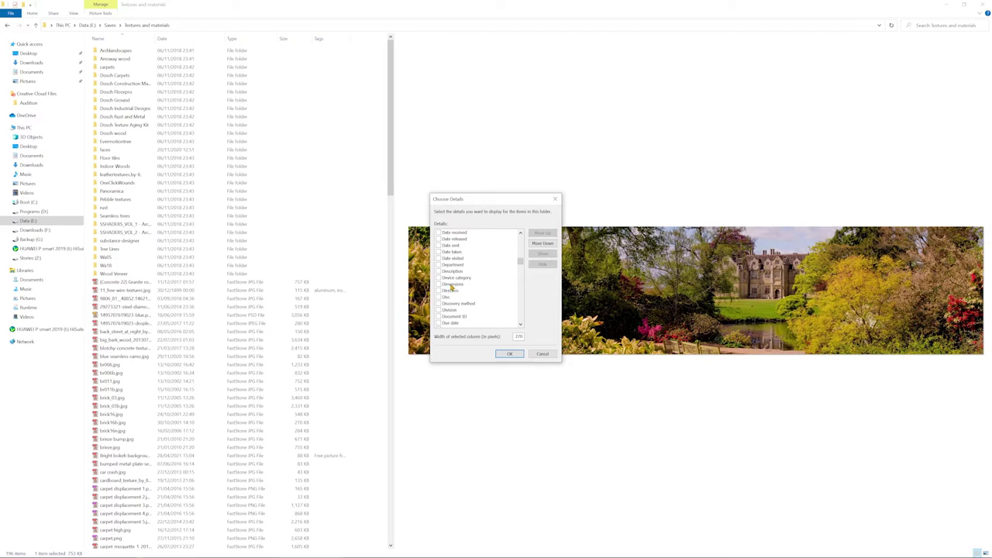
click(452, 285)
click(439, 284)
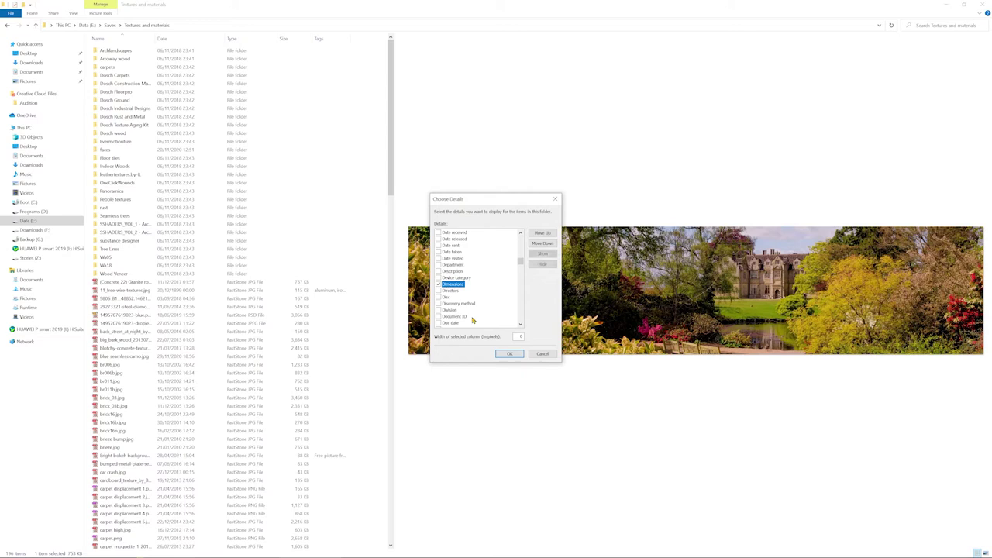
click(509, 355)
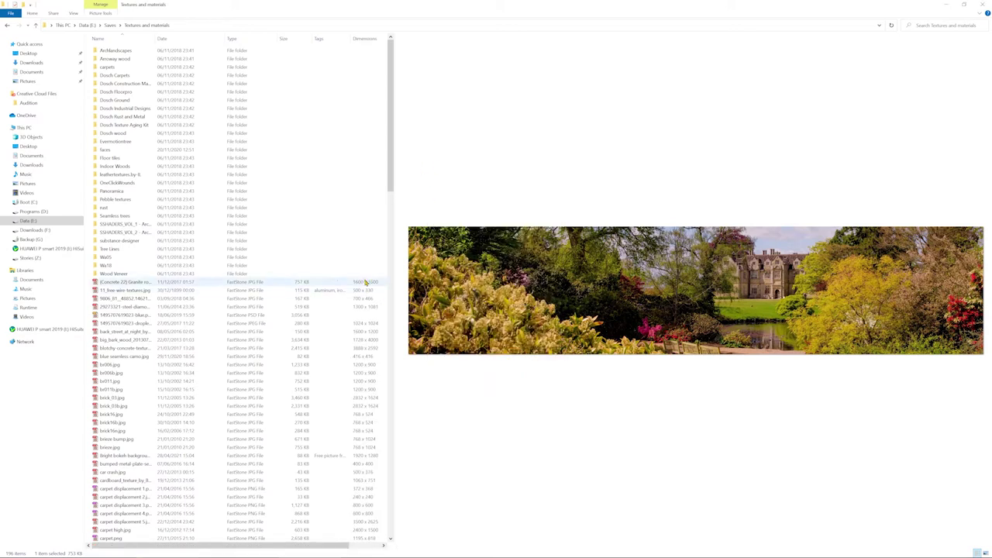
Step: Preview carpet.png and the mansion - kew.jpg to check their pixel dimensions
click(364, 537)
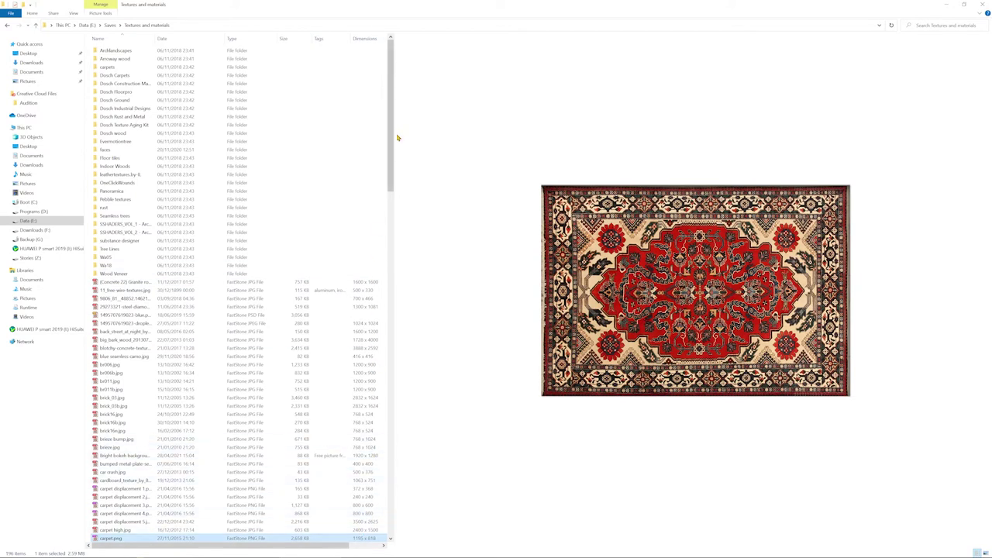
drag(391, 138, 383, 549)
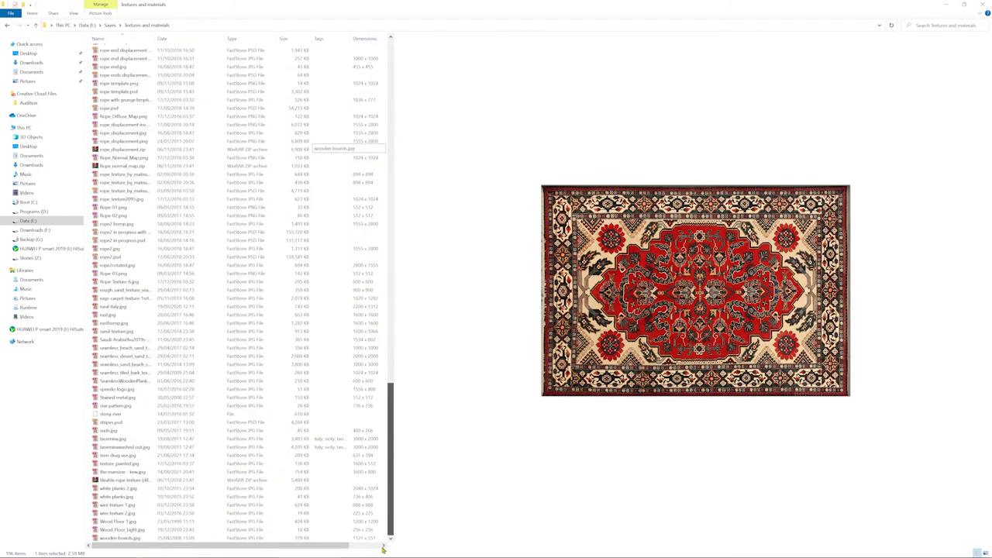
click(138, 473)
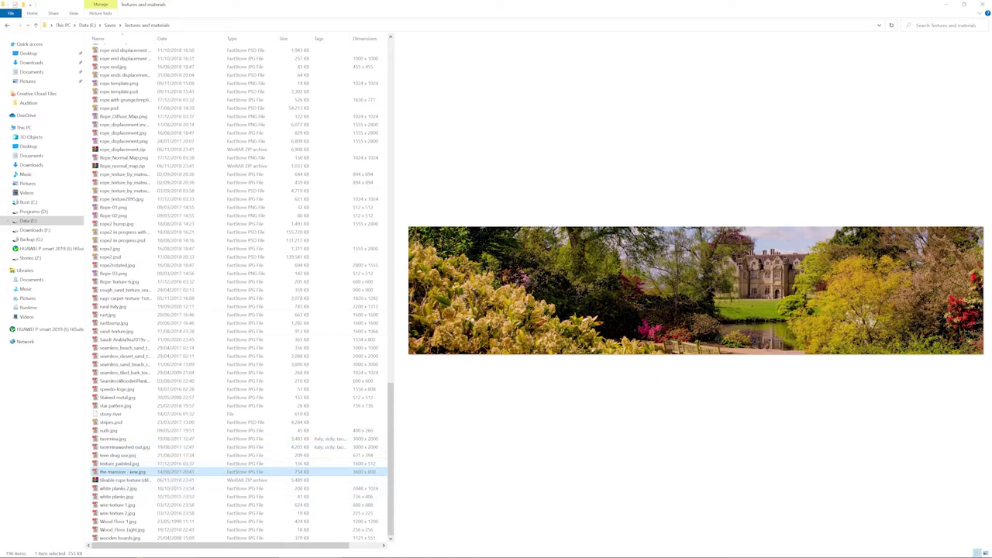
Step: Switch back to Poser and scale the square to 3600% in x, 800% in y and about 112% overall
click(616, 553)
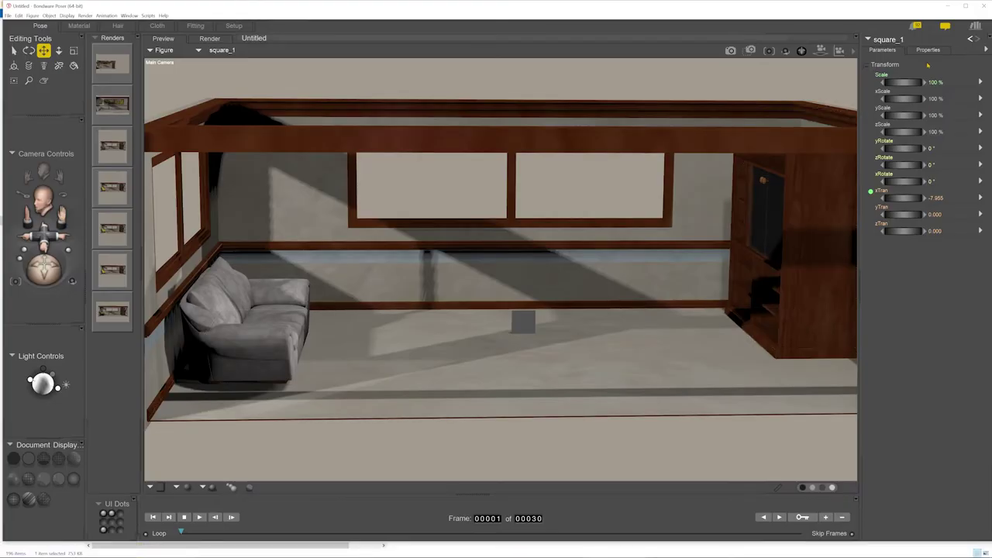
click(935, 98)
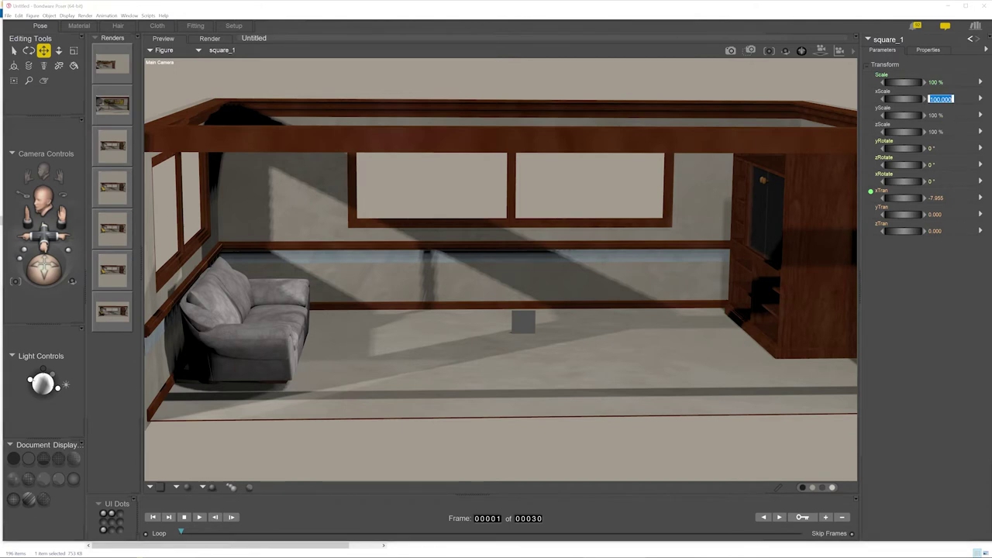
text(3600)
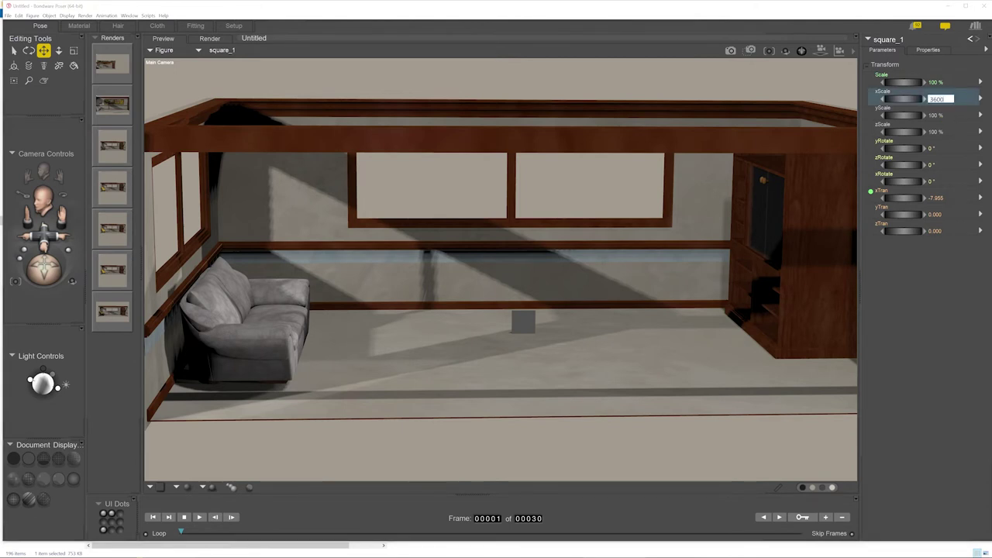
key(Return)
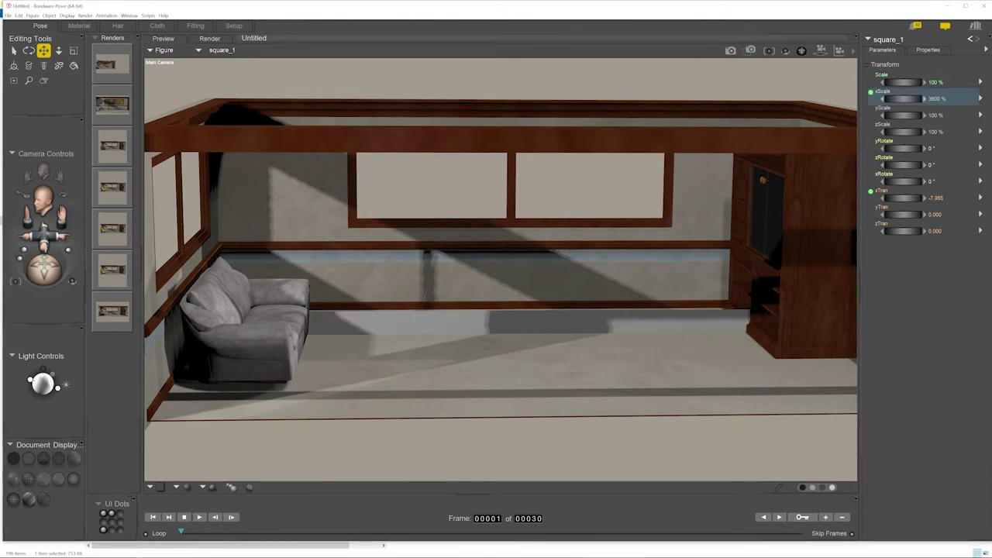
click(942, 115)
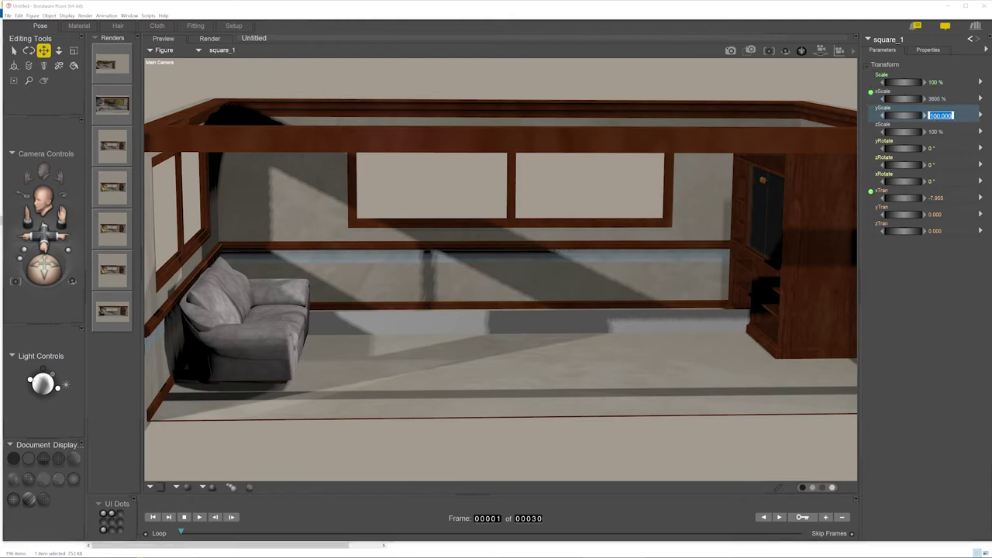
text(800)
key(Return)
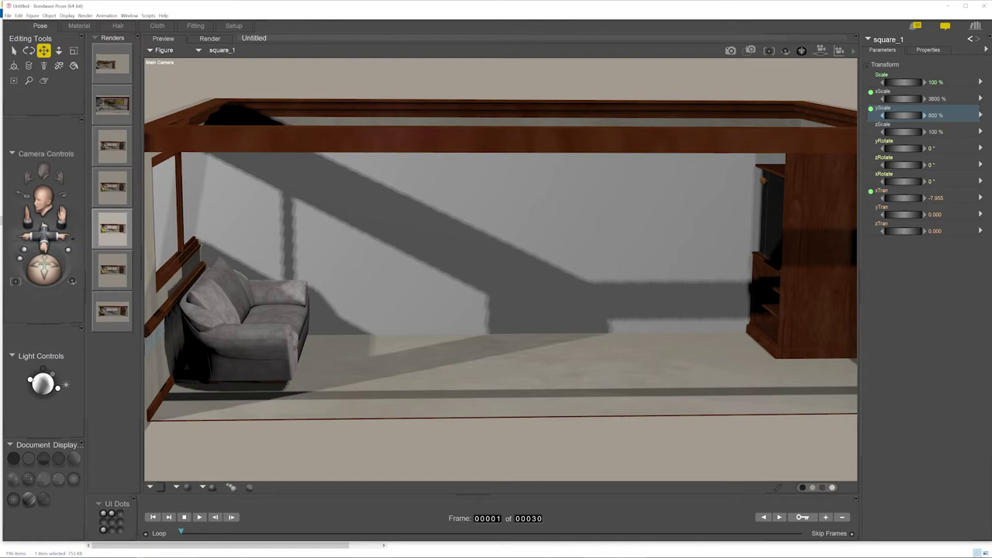
drag(44, 235, 47, 269)
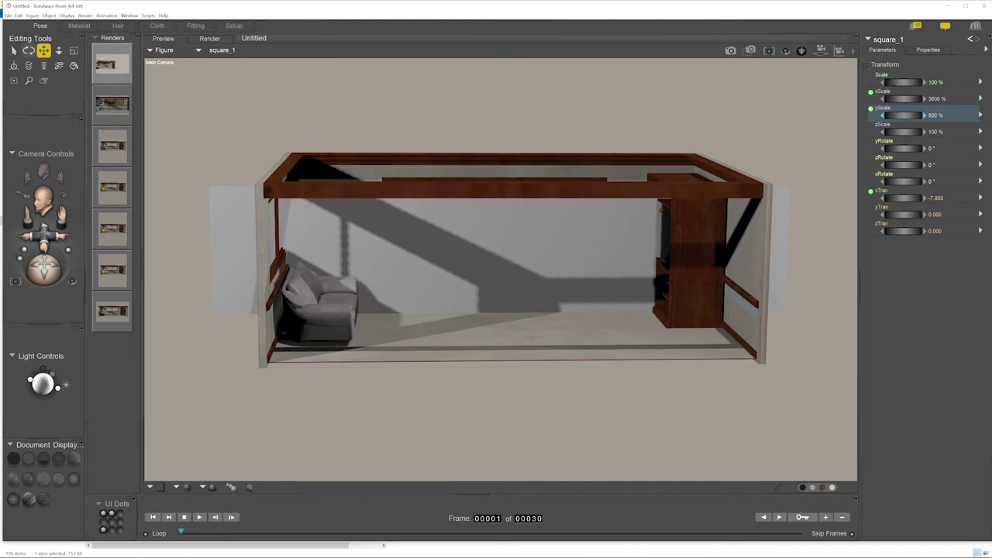
mouse_move(903, 82)
mouse_down()
mouse_move(939, 82)
mouse_move(868, 82)
mouse_move(918, 82)
mouse_up()
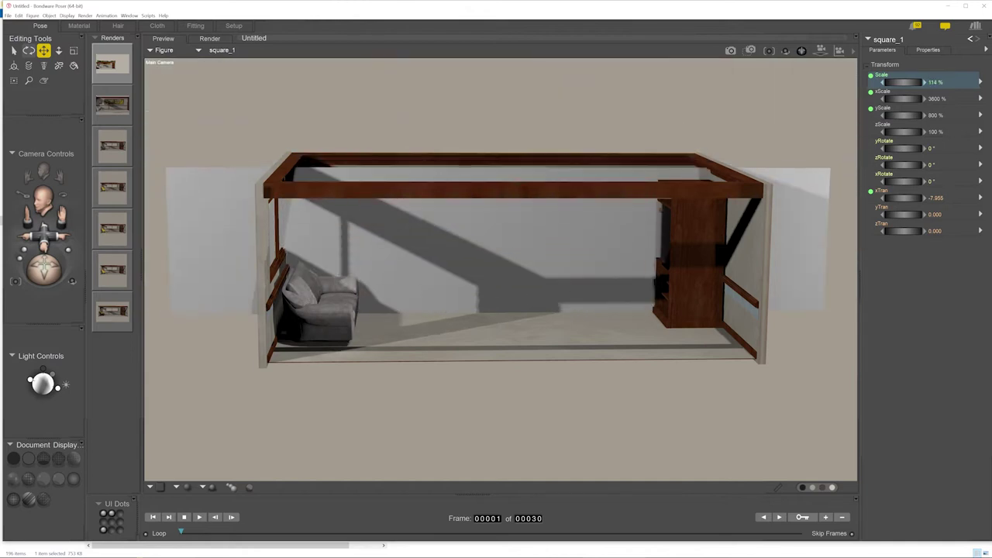
Step: In the Material room, add a 2D image map node to the square's material and connect it to Diffuse_Color
click(79, 26)
right_click(627, 125)
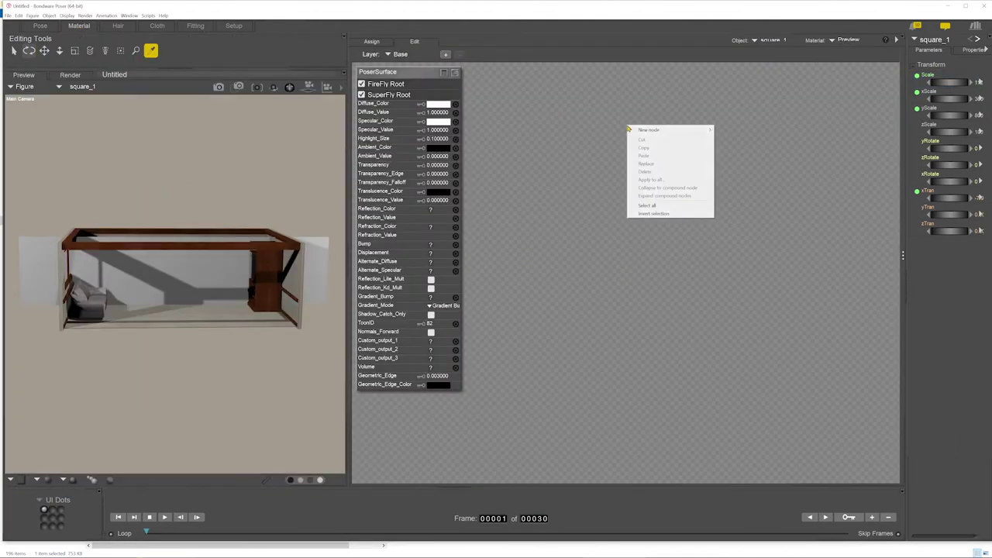
mouse_move(656, 132)
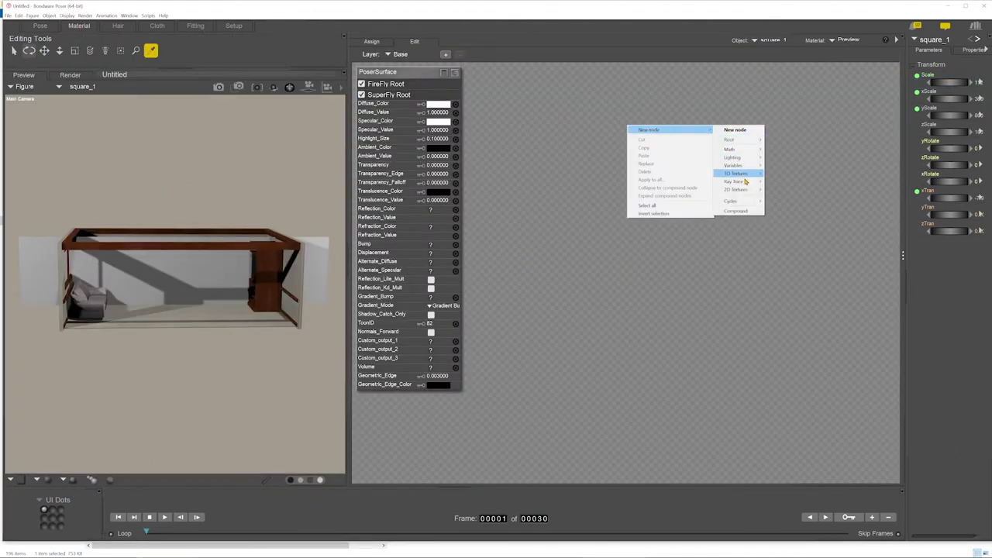
mouse_move(737, 189)
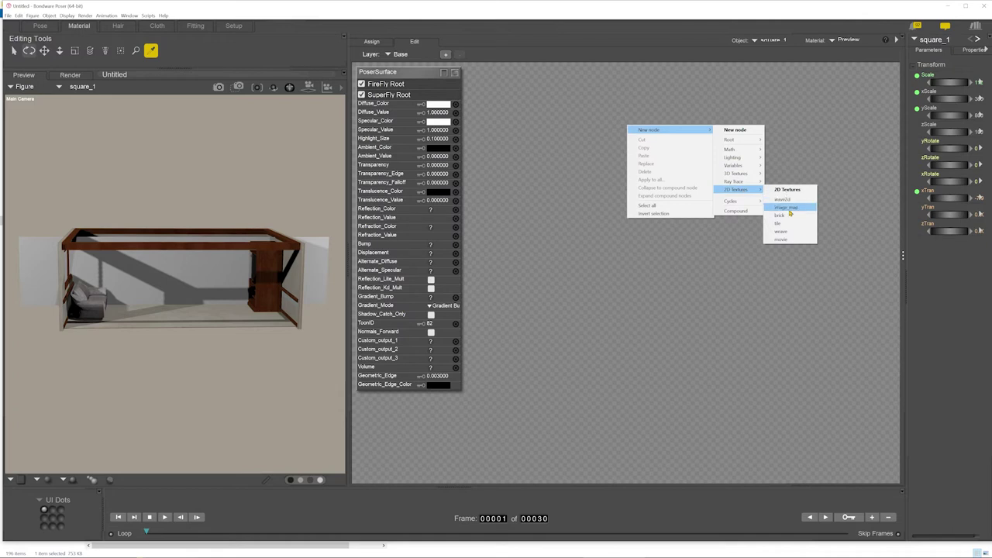
click(790, 208)
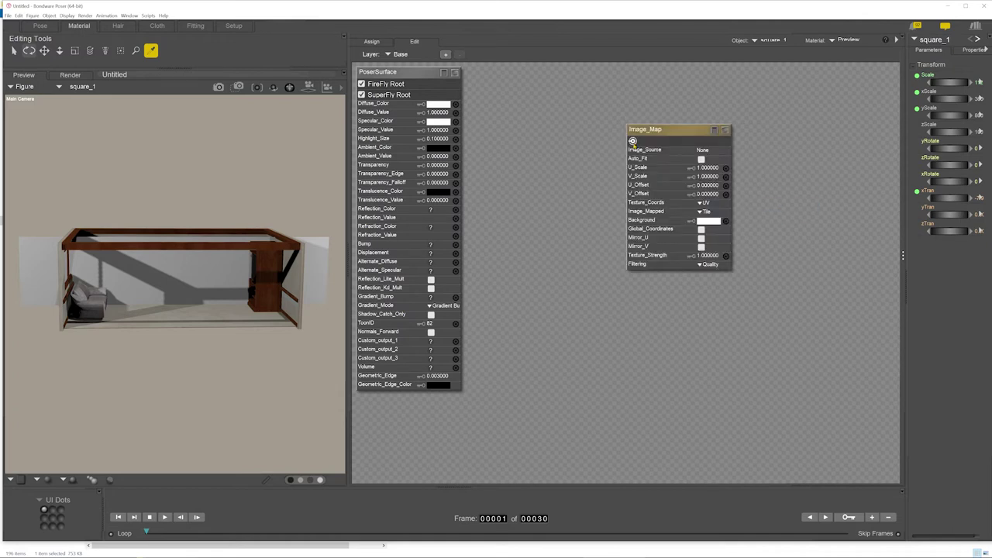
drag(630, 140, 456, 104)
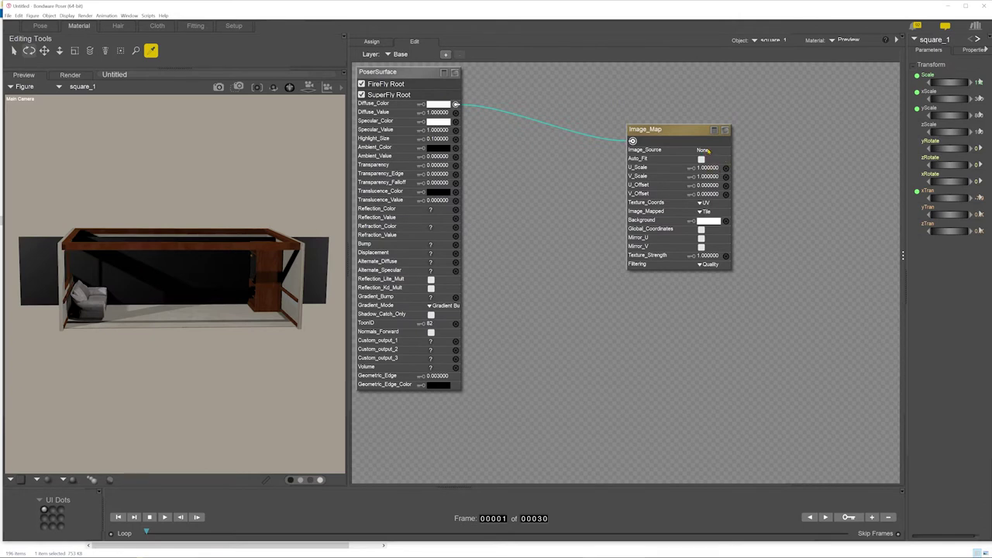
Step: Load the mansion - kew.jpg from the Textures and materials folder as the Image_Map node's image source
click(703, 150)
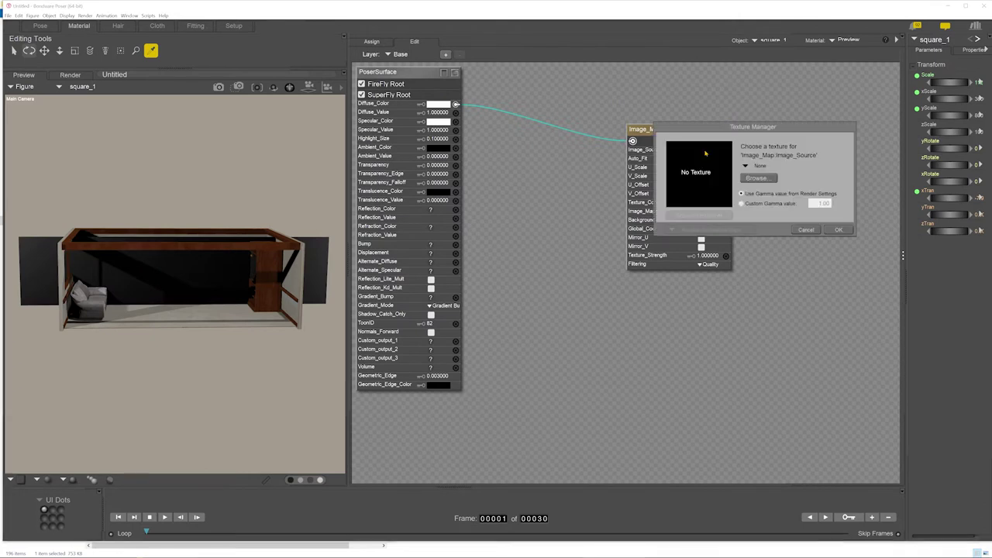
click(758, 181)
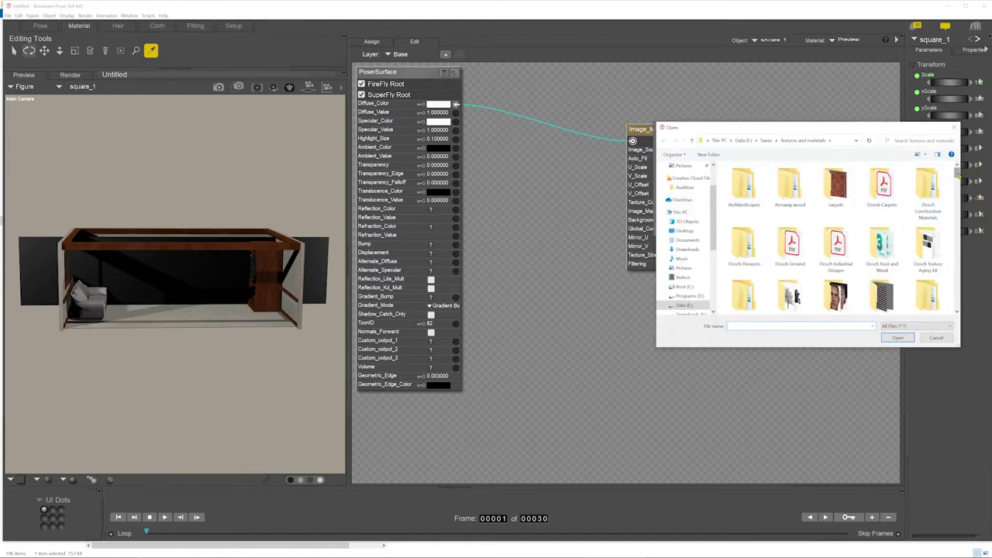
drag(956, 175, 959, 294)
scroll(900, 260, down, 3)
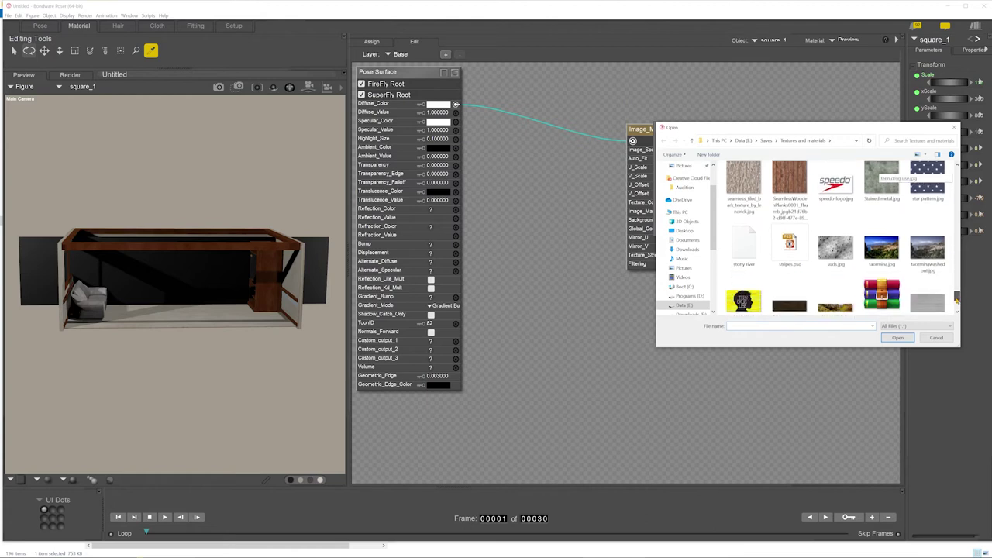
double_click(836, 251)
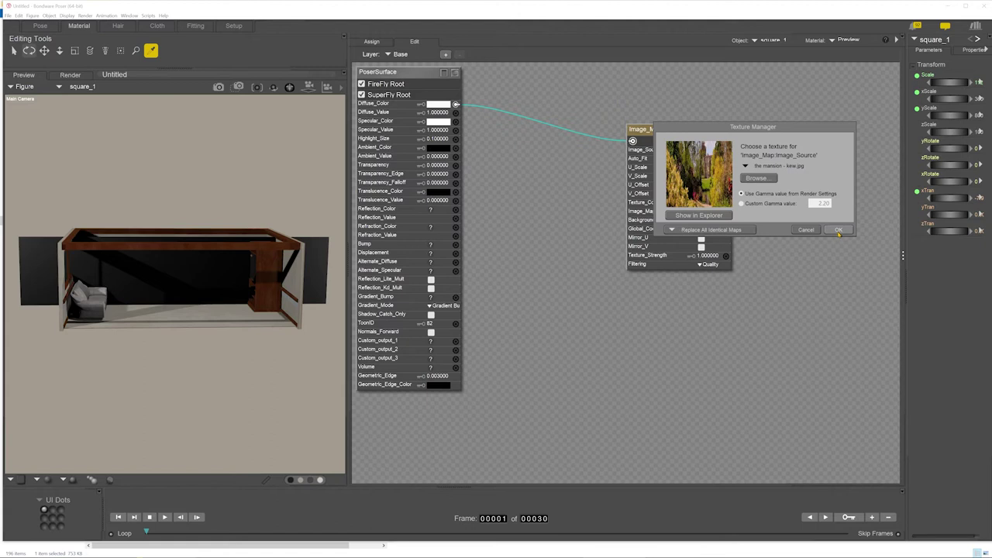
click(837, 230)
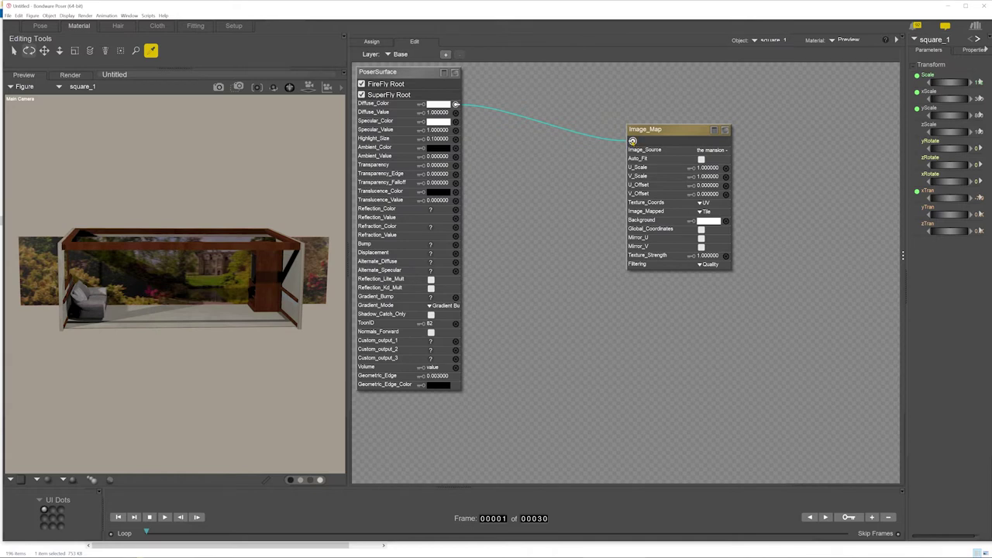
Step: Connect the Image_Map node to Ambient_Color as well and set the ambient colour to white
drag(633, 140, 455, 148)
click(439, 147)
click(498, 147)
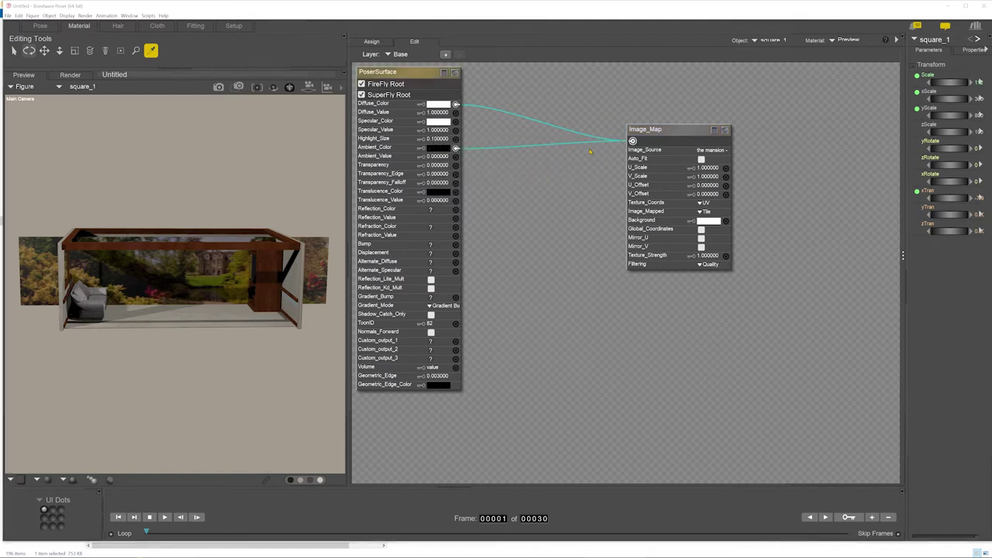
click(15, 110)
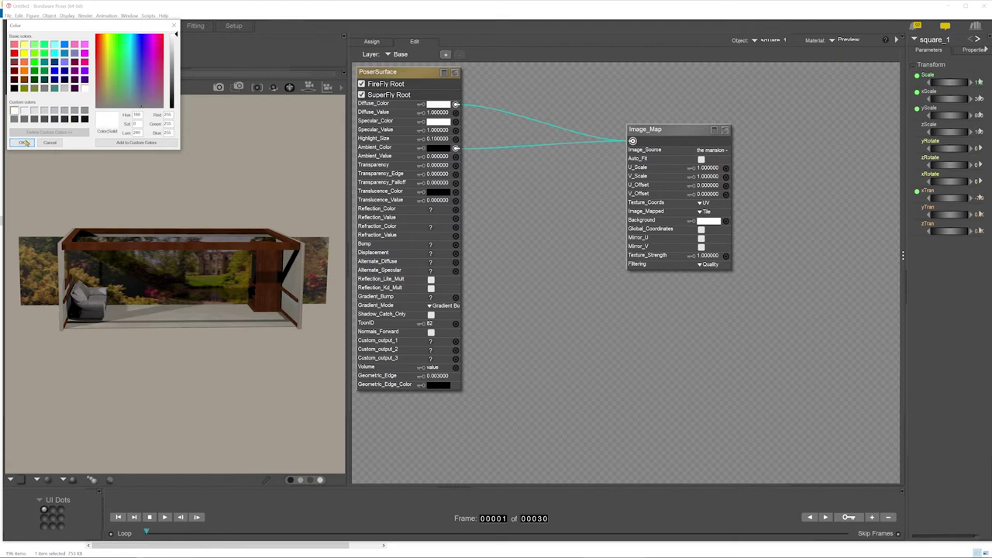
click(22, 142)
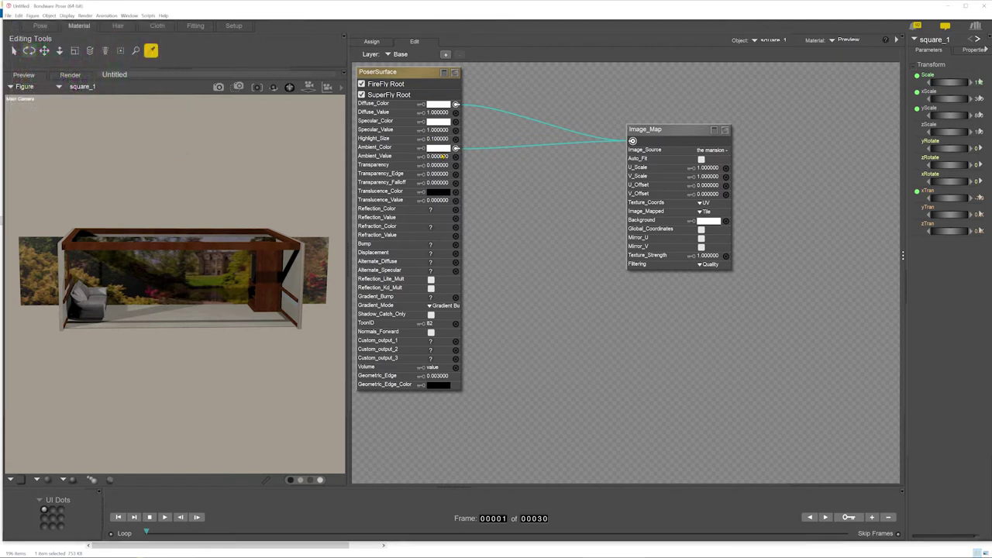
Step: Set the square material's Ambient_Value to 1 and its Specular_Value to 0
click(442, 157)
text(1)
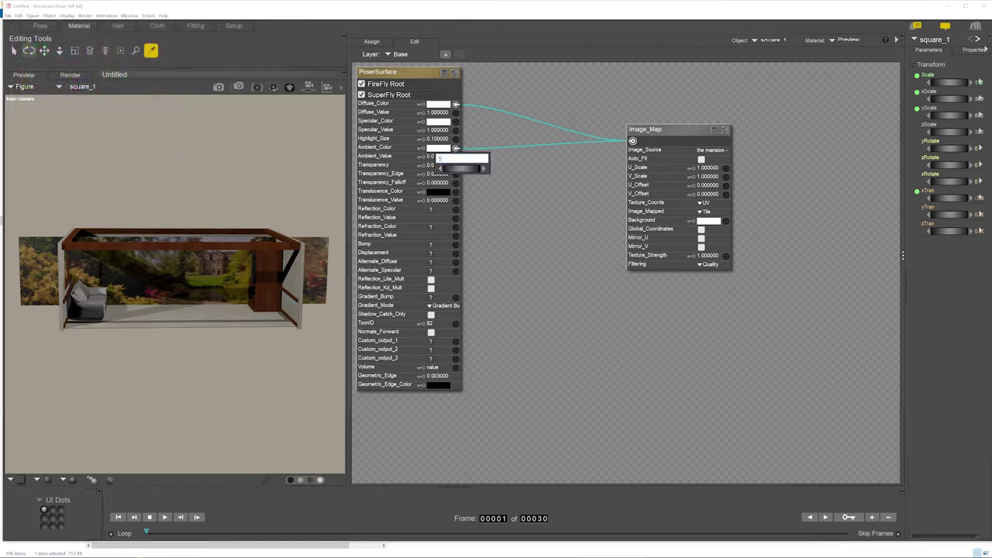
key(Return)
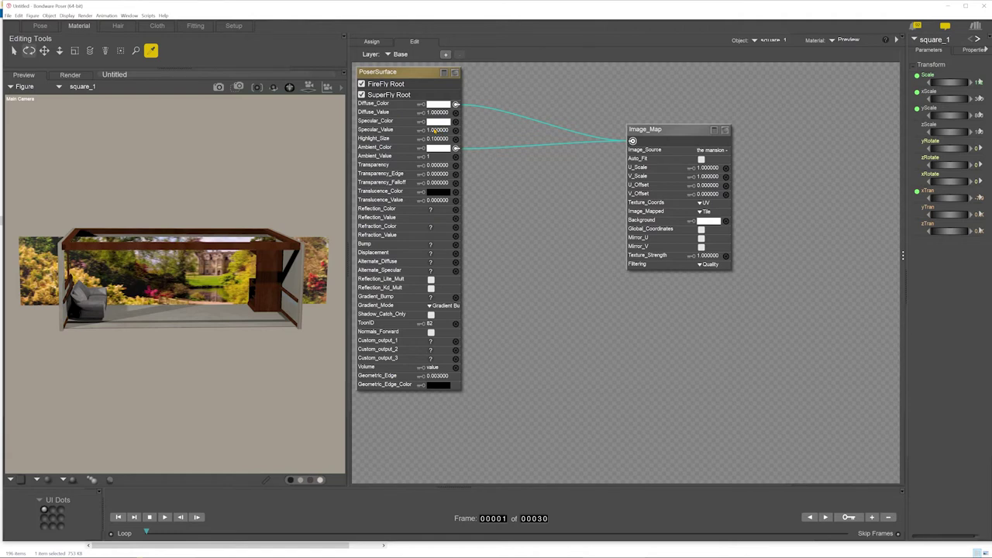
click(437, 130)
text(0)
key(Return)
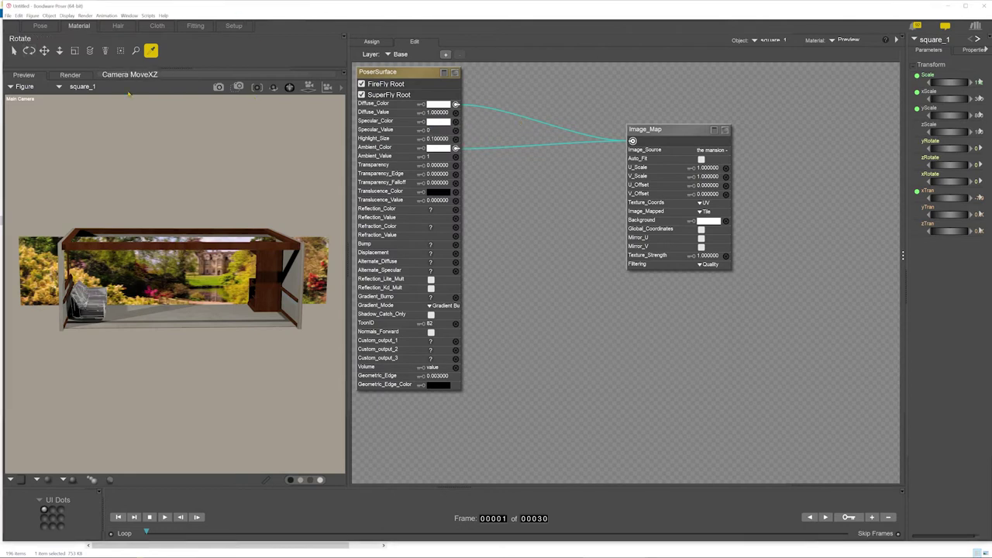
Step: Return to the Pose room and move the textured square behind the back wall, to a zTran of about -5.79
click(40, 26)
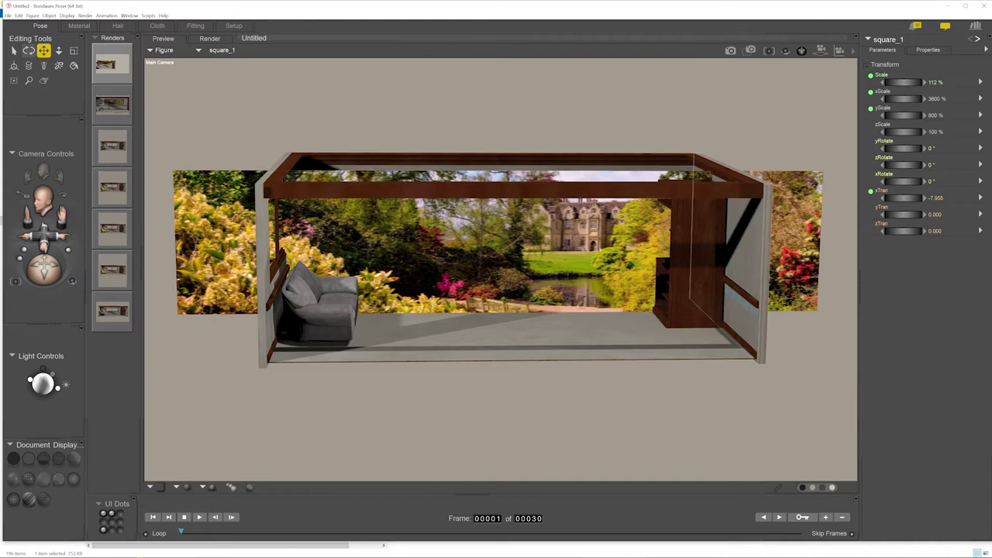
drag(903, 231, 866, 231)
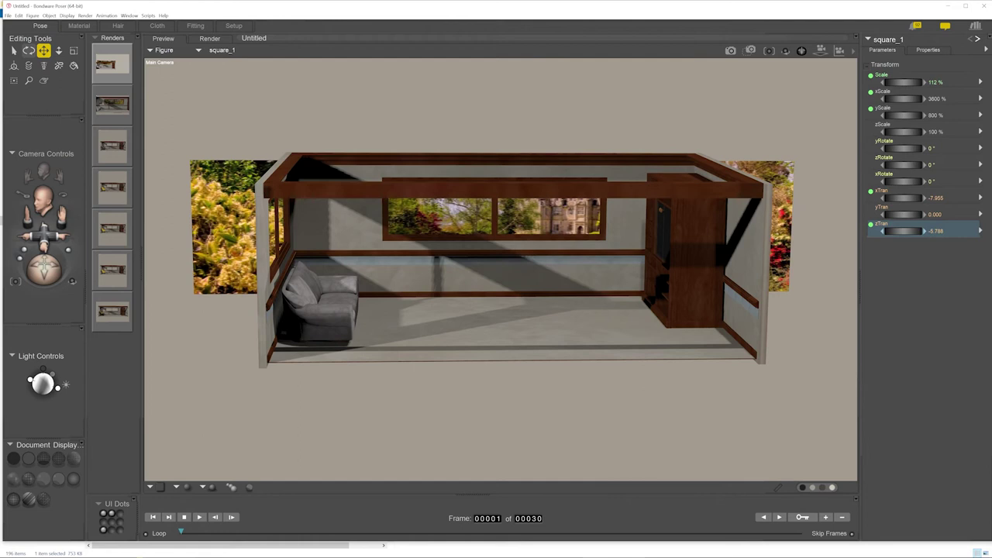
Step: Shift the backdrop square to an xTran of about -13.36 and a yTran of about 0.533 to fill both windows
drag(44, 235, 44, 279)
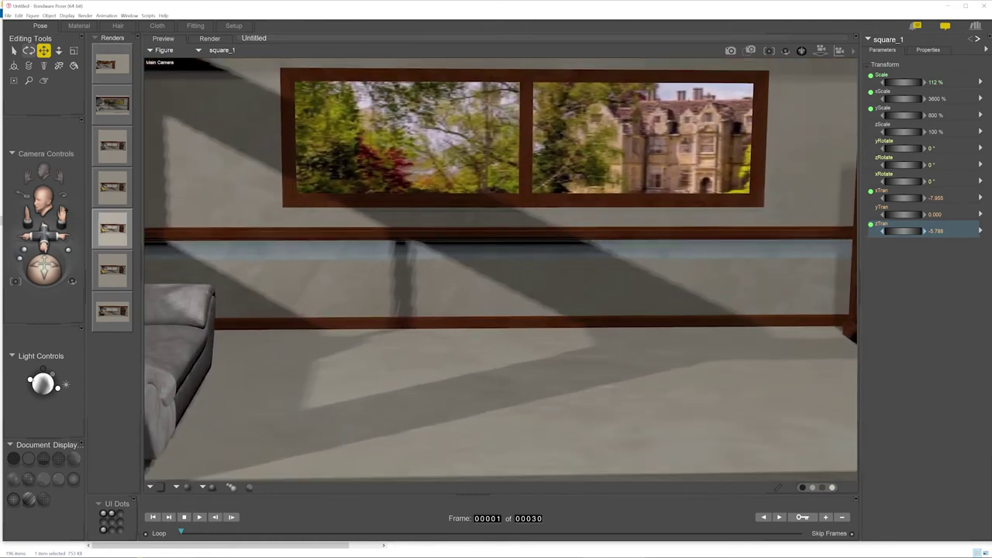
drag(63, 216, 62, 238)
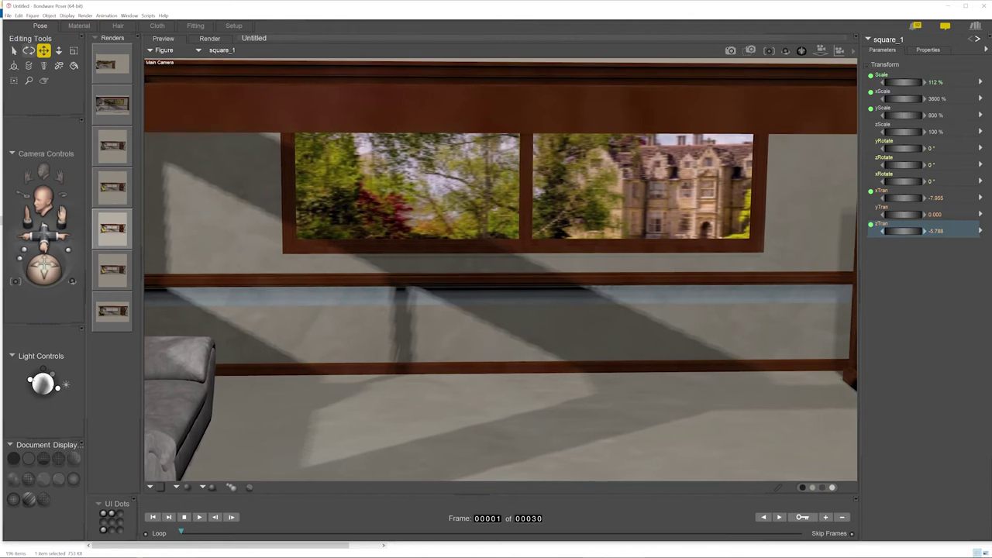
drag(44, 269, 45, 261)
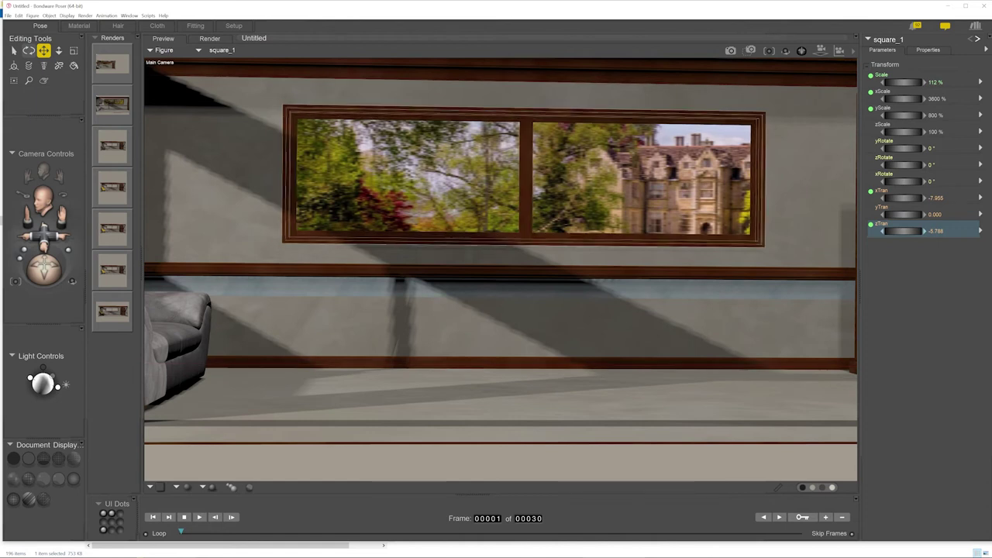
drag(44, 236, 43, 283)
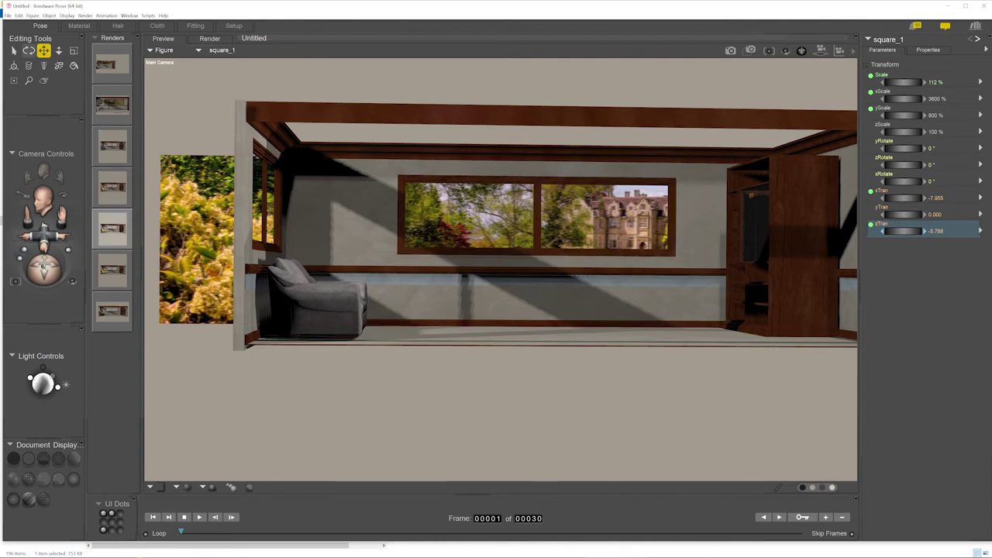
drag(44, 234, 43, 273)
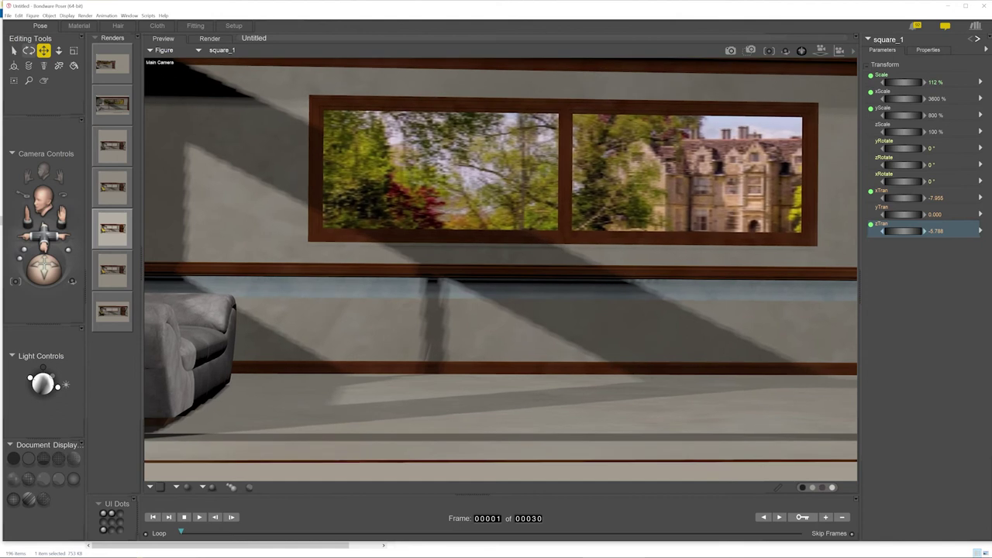
drag(114, 229, 133, 163)
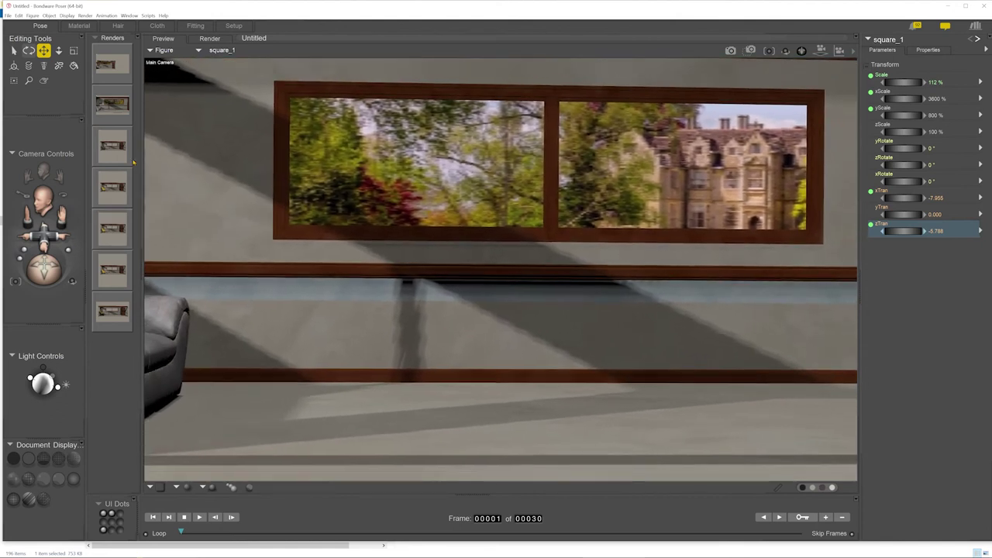
drag(43, 269, 22, 230)
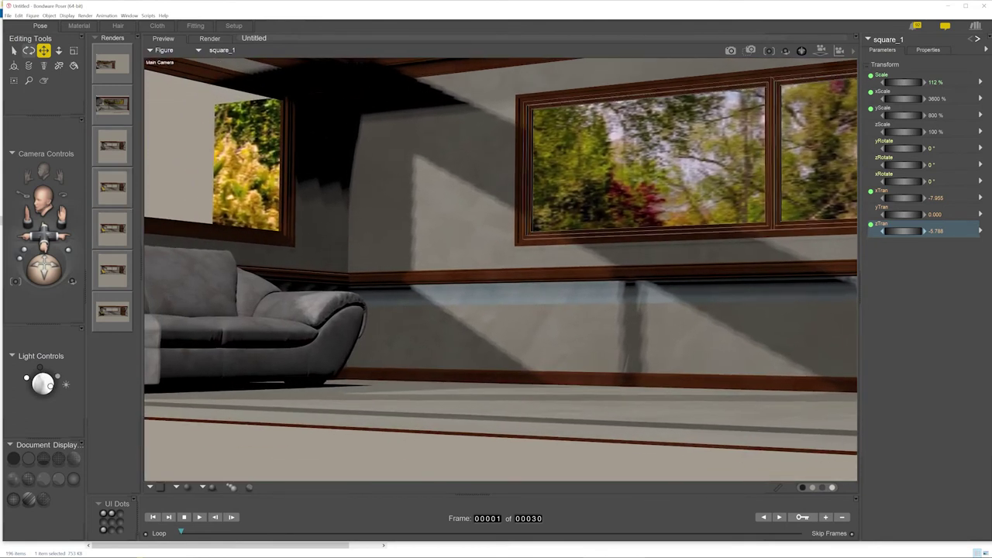
mouse_move(903, 197)
mouse_down()
mouse_move(877, 197)
mouse_move(910, 214)
mouse_move(901, 214)
mouse_up()
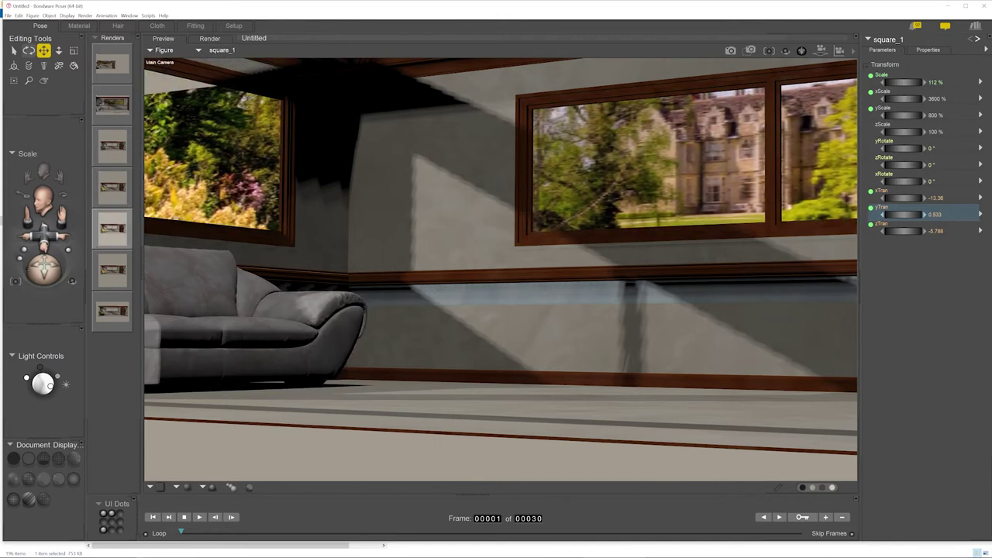
mouse_move(44, 269)
mouse_down()
mouse_move(59, 267)
mouse_move(47, 264)
mouse_move(46, 276)
mouse_up()
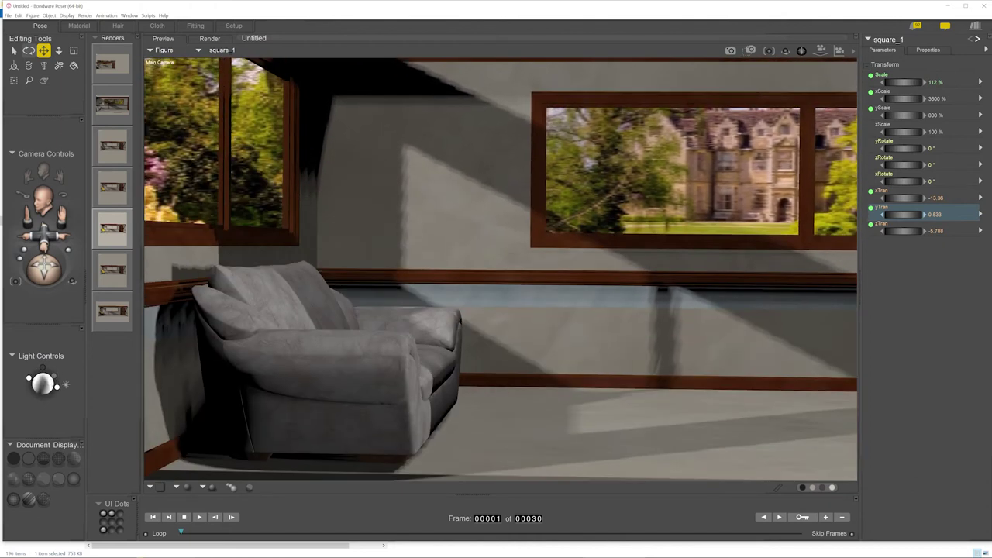
Step: Move the backdrop square farther back to a zTran of about -30.54 and raise it to a yTran of about 1.230
drag(61, 217, 76, 212)
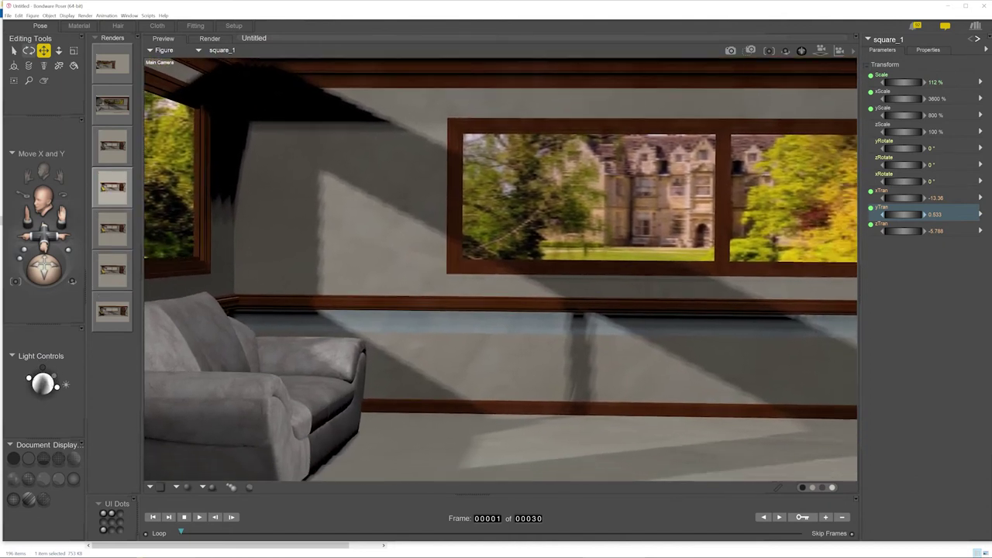
drag(904, 231, 864, 231)
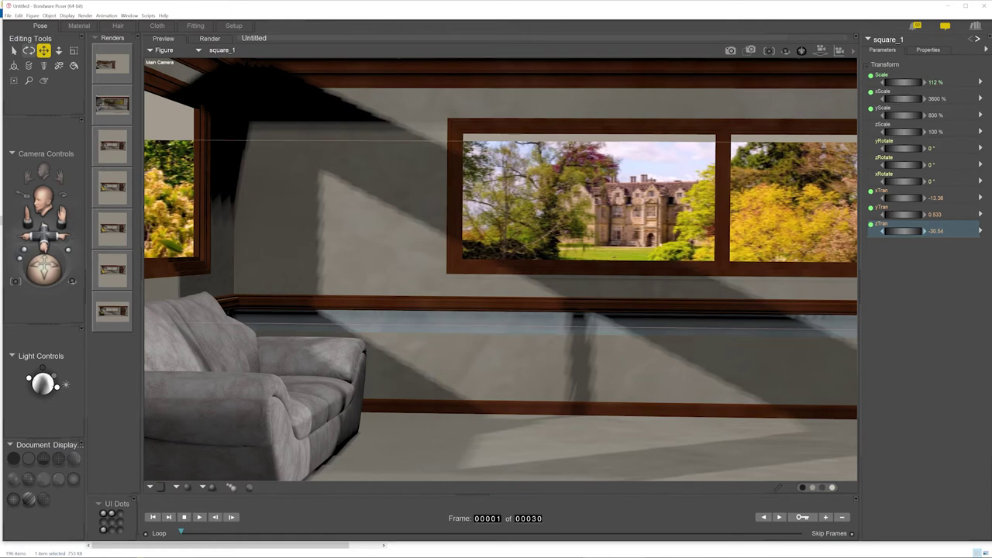
click(901, 214)
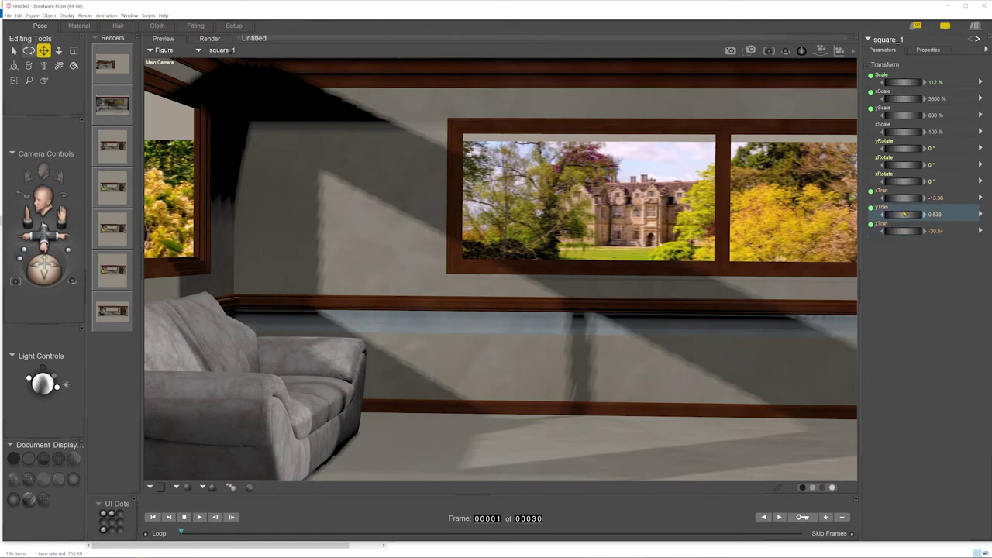
drag(902, 213, 908, 214)
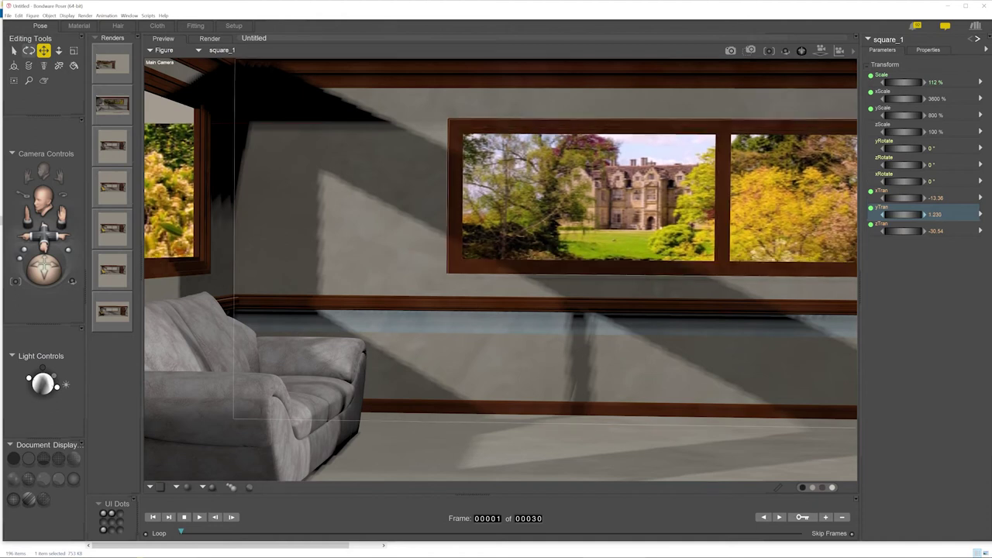
Step: Render the room from a closer view of the back-wall windows with the garden backdrop behind them
drag(44, 236, 54, 231)
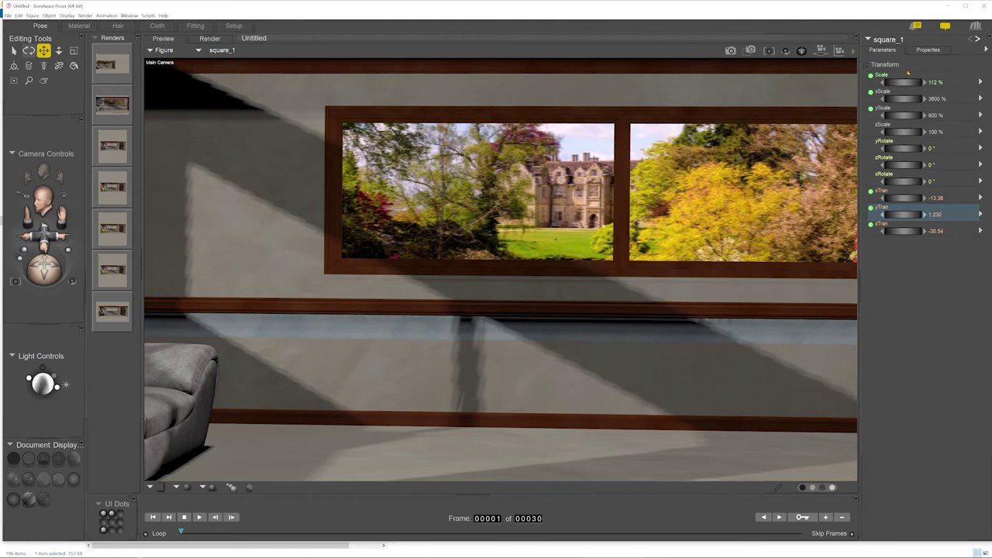
click(730, 51)
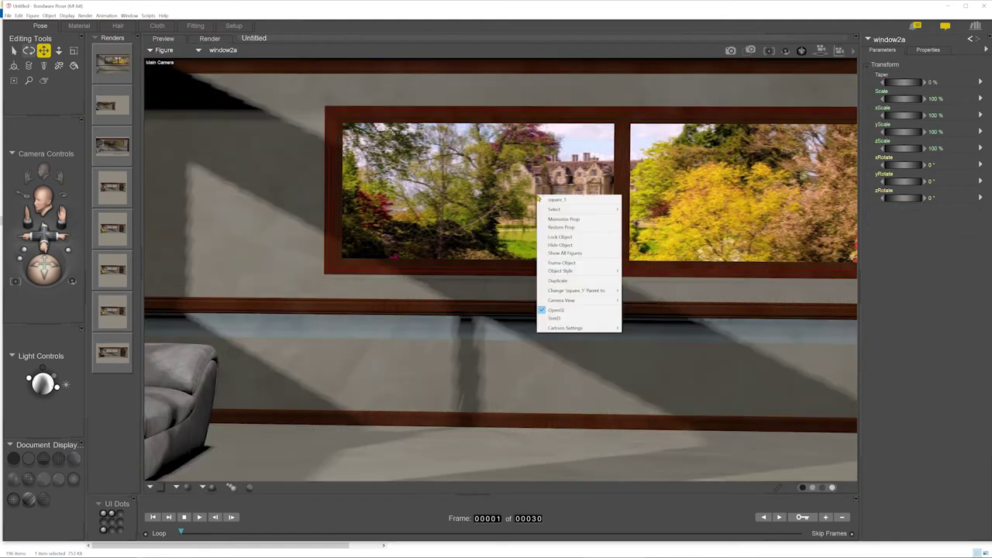
Step: Select the backdrop square behind the window and rename it Kew gardens
right_click(538, 196)
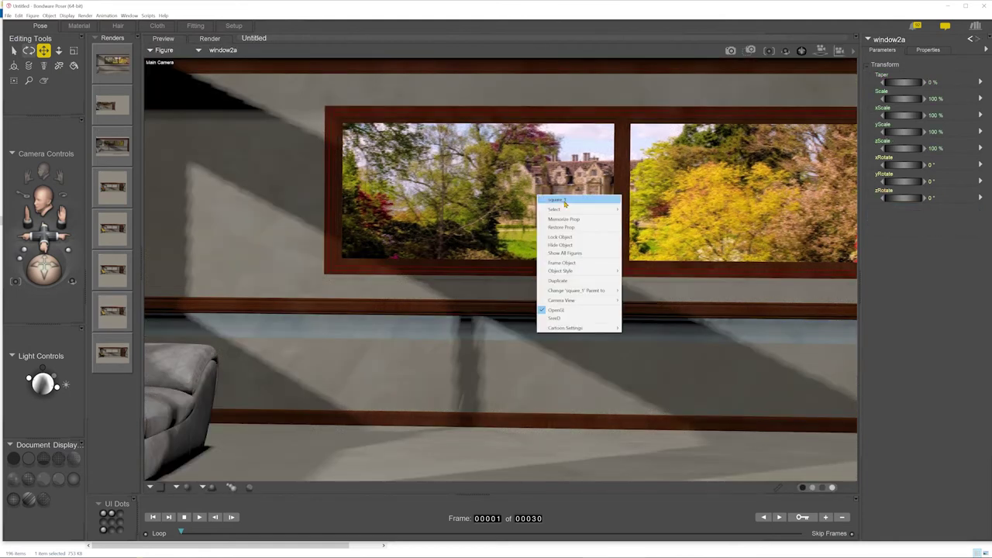
click(564, 201)
click(929, 49)
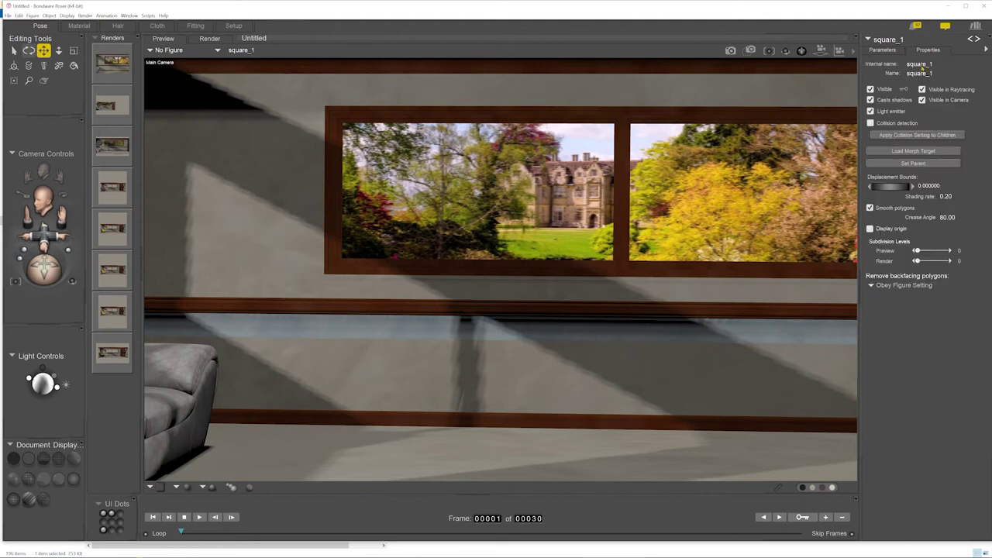
click(921, 73)
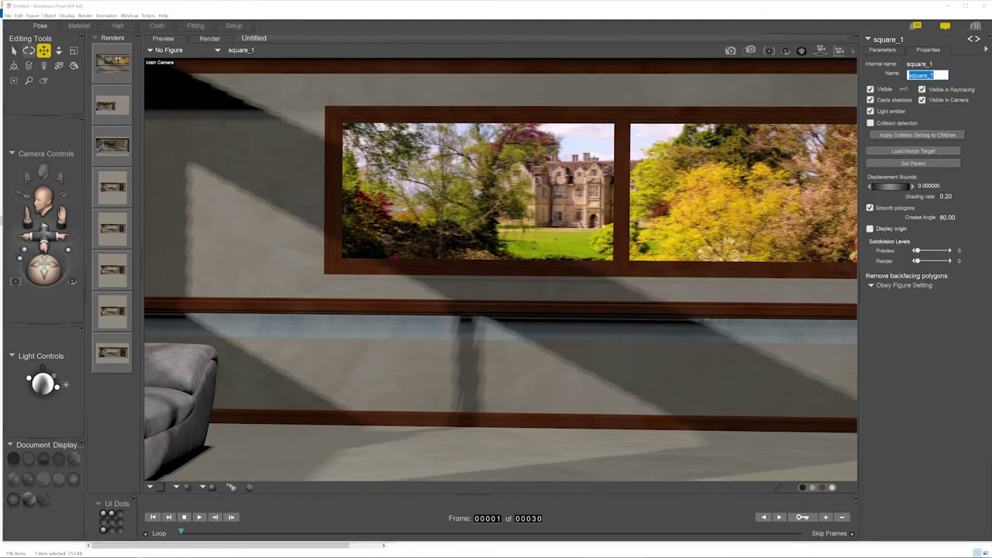
text(Ba)
key(Return)
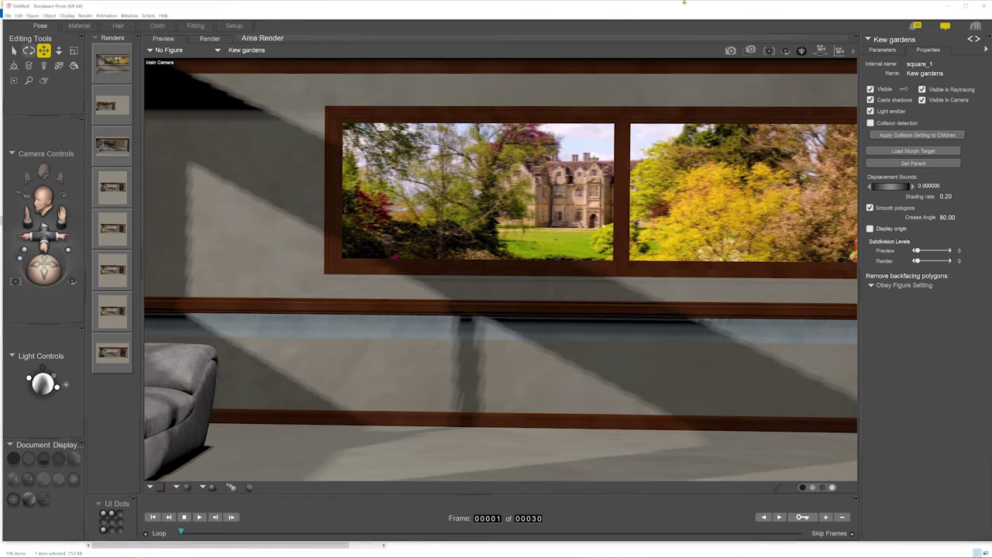
Step: Select the leftover square_3 prop and delete it from the scene
click(230, 53)
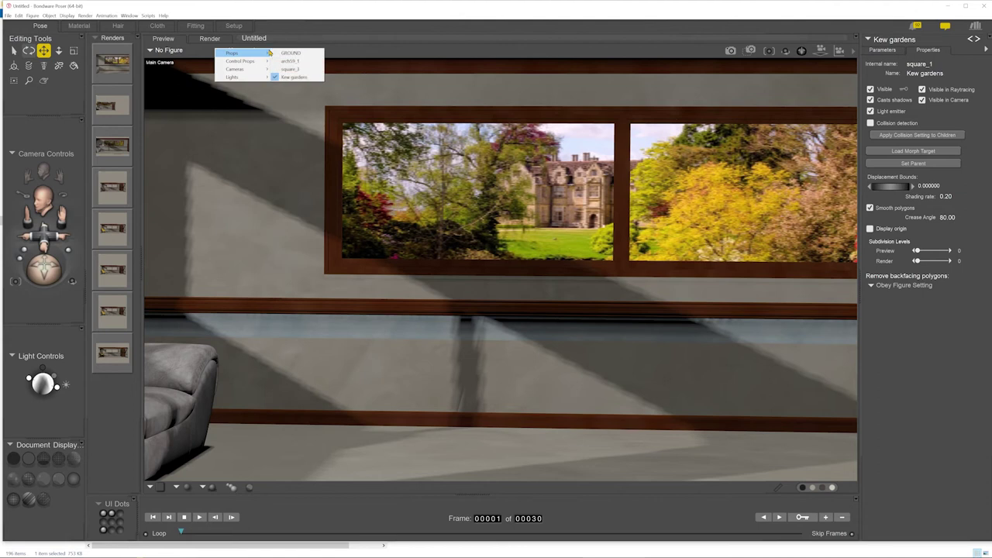
mouse_move(269, 52)
click(290, 69)
key(Delete)
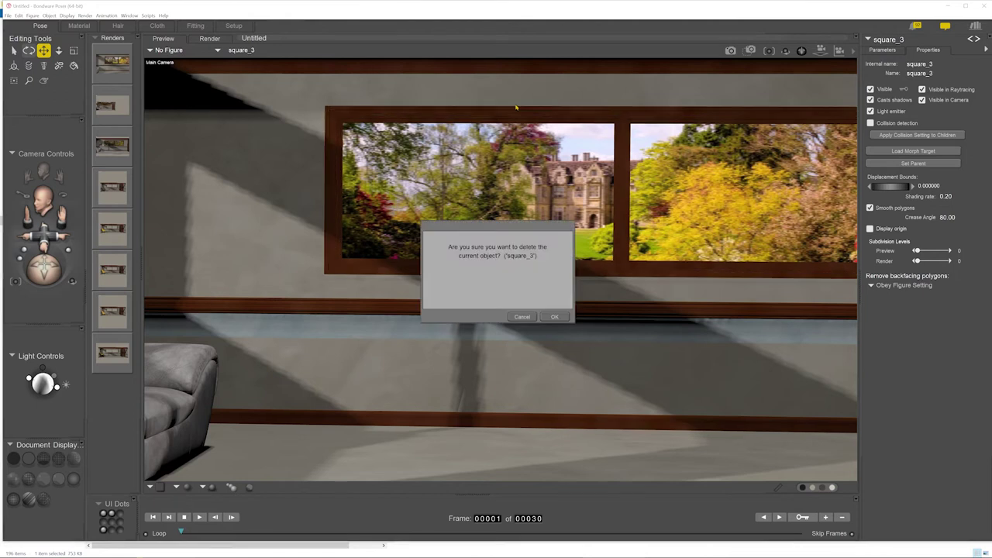
key(Return)
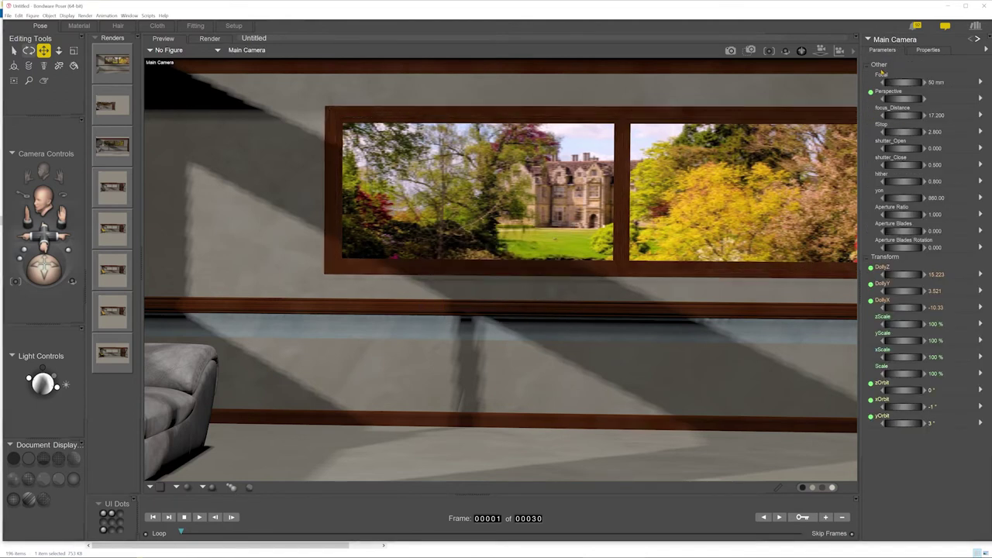
Step: Select the Kew gardens prop and turn off its shadow casting
click(250, 52)
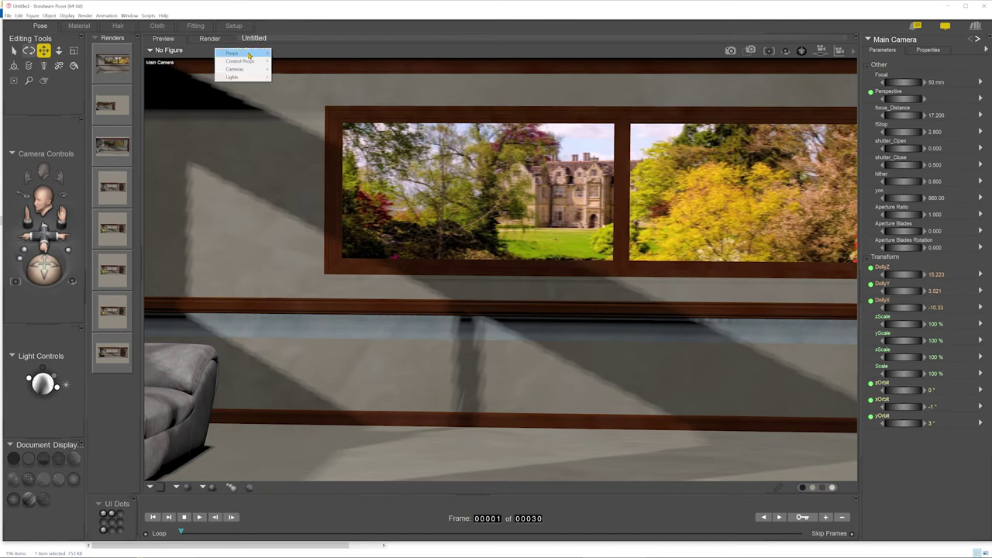
mouse_move(236, 53)
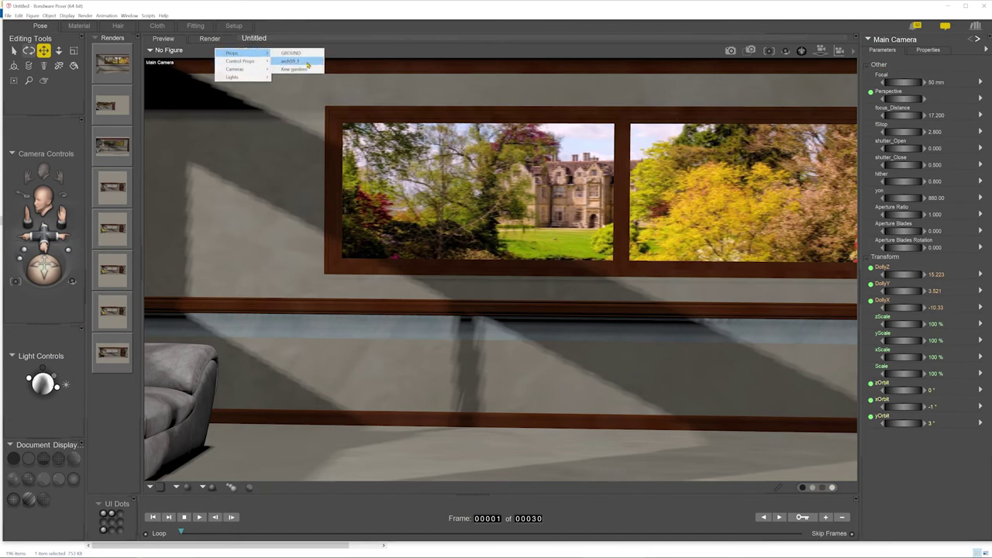
click(294, 69)
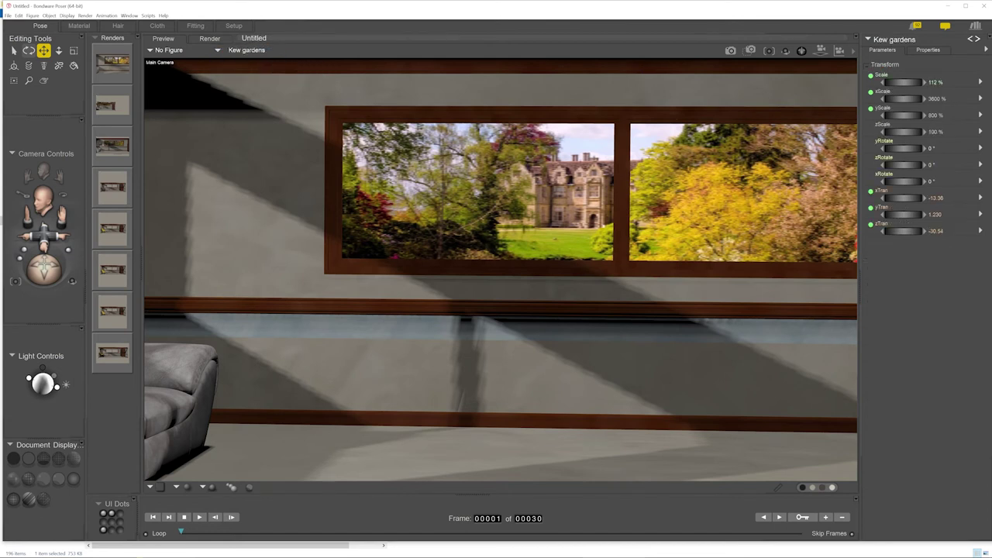
click(930, 52)
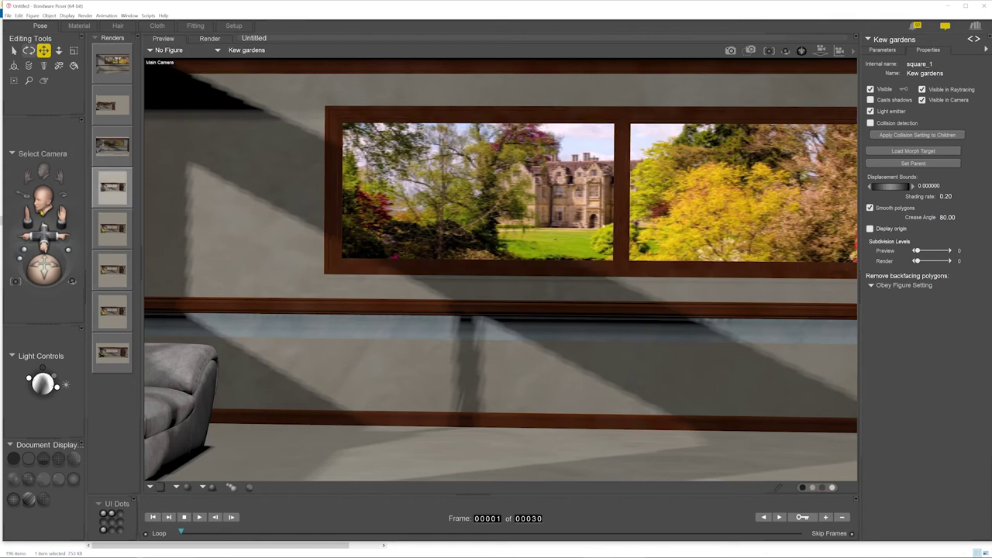
Step: Open the Kew gardens material in the Material room and set its Ambient_Value to 0
drag(44, 236, 61, 282)
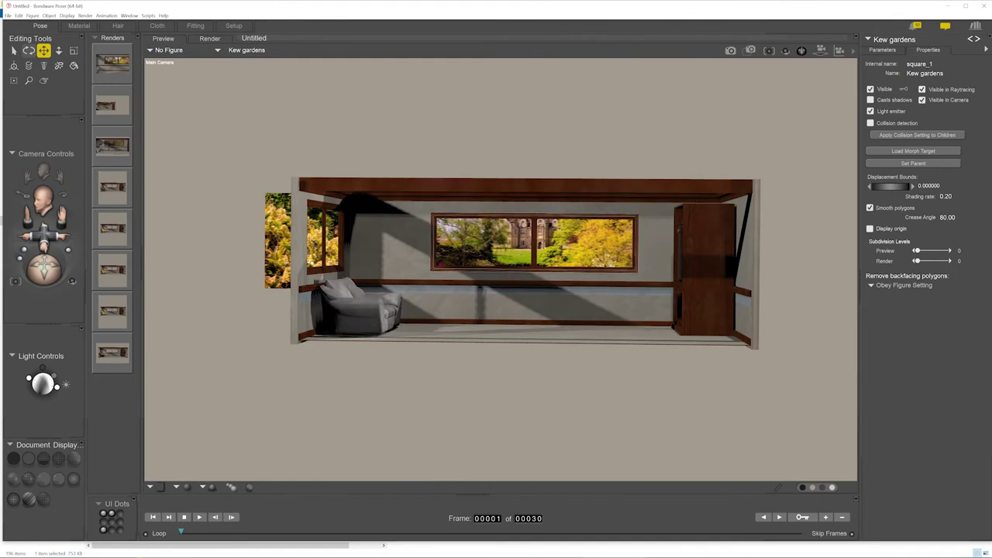
drag(45, 238, 44, 280)
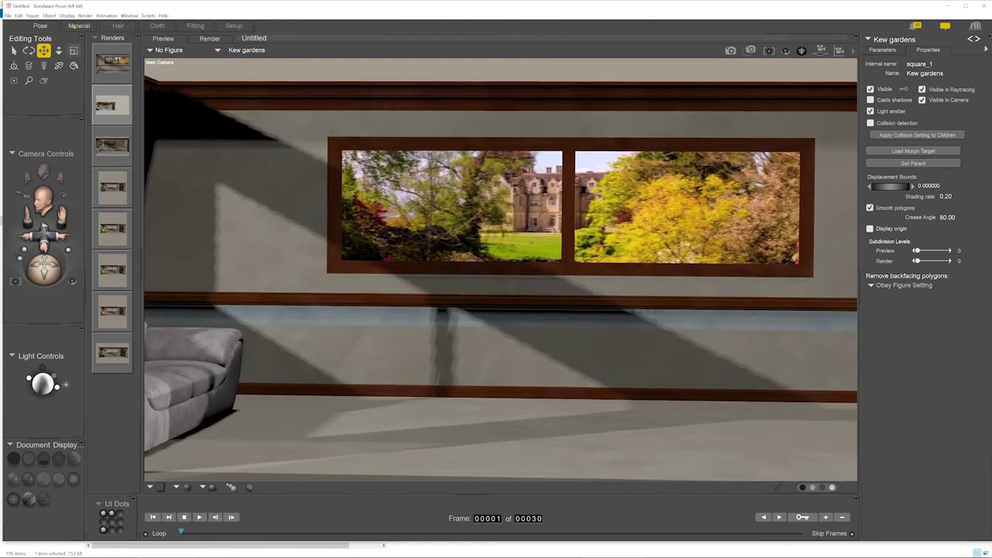
click(79, 26)
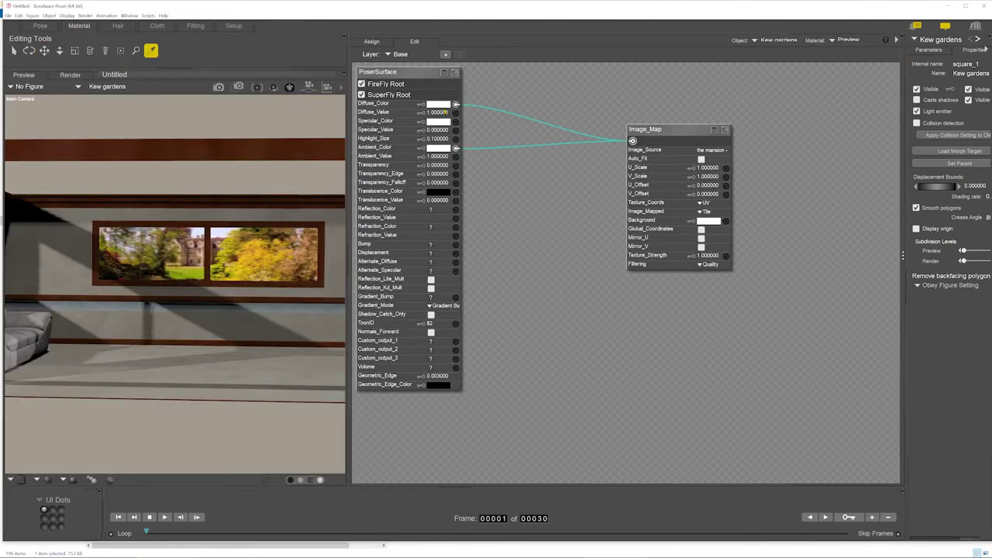
click(439, 156)
text(0)
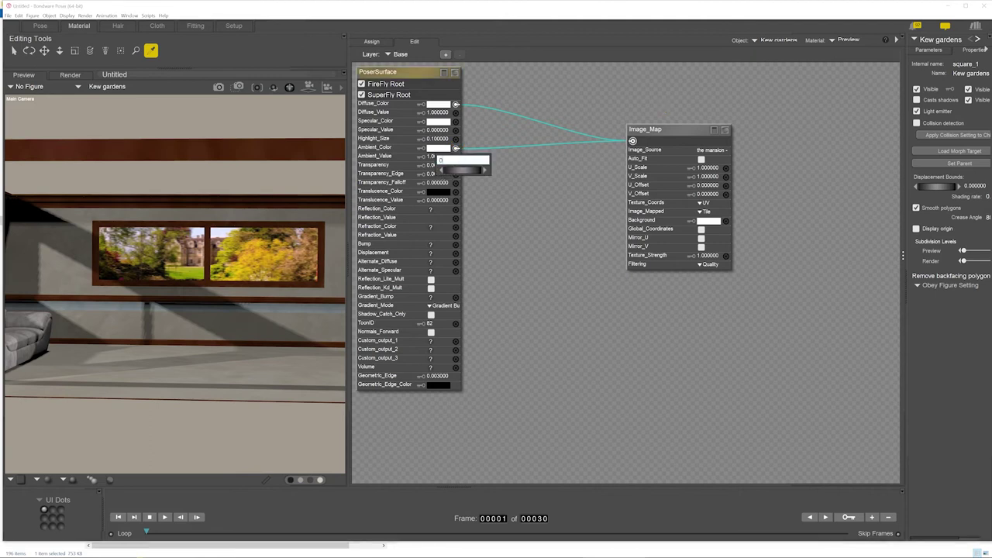
key(Return)
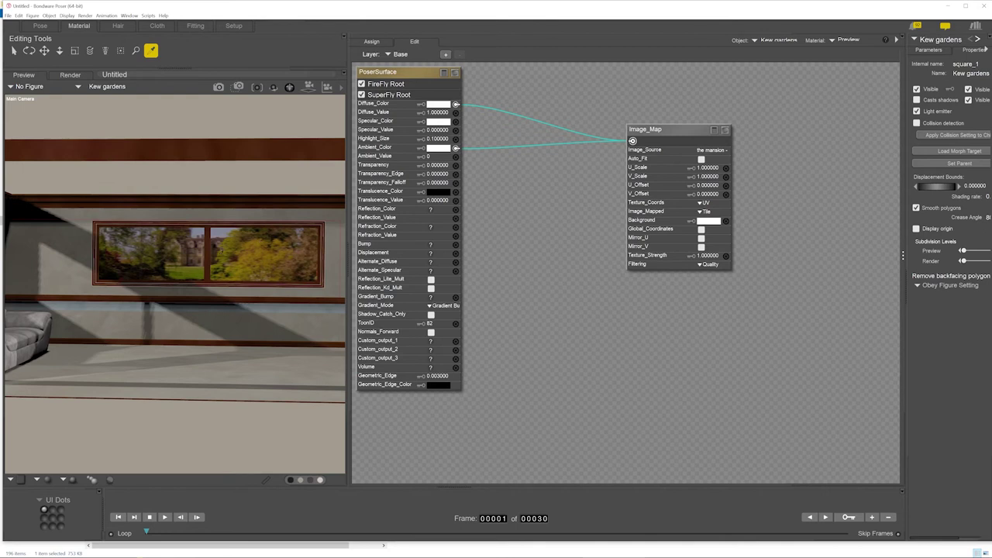
Step: Return to the Pose room, render the scene without the ambient glow, and compare it with the previous self-lit render
click(40, 25)
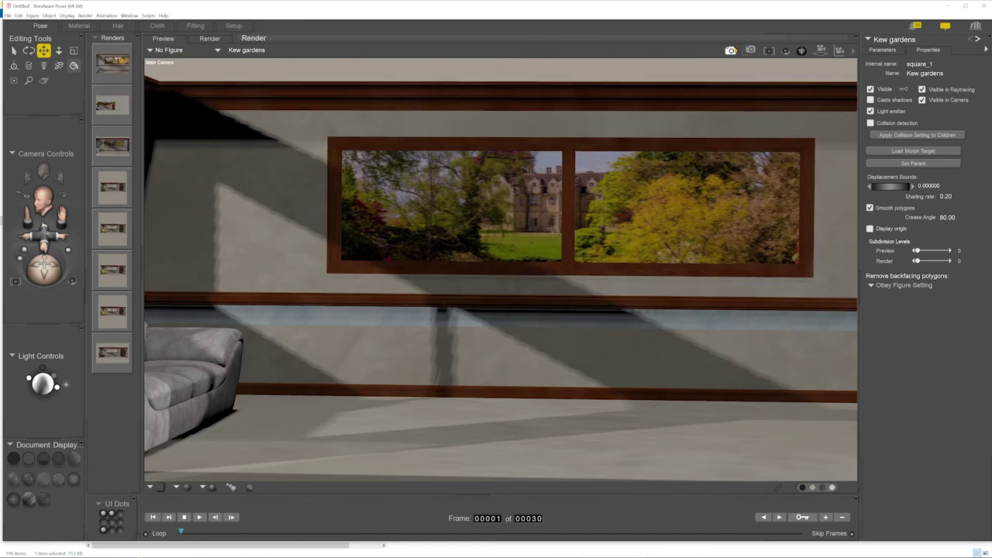
click(731, 51)
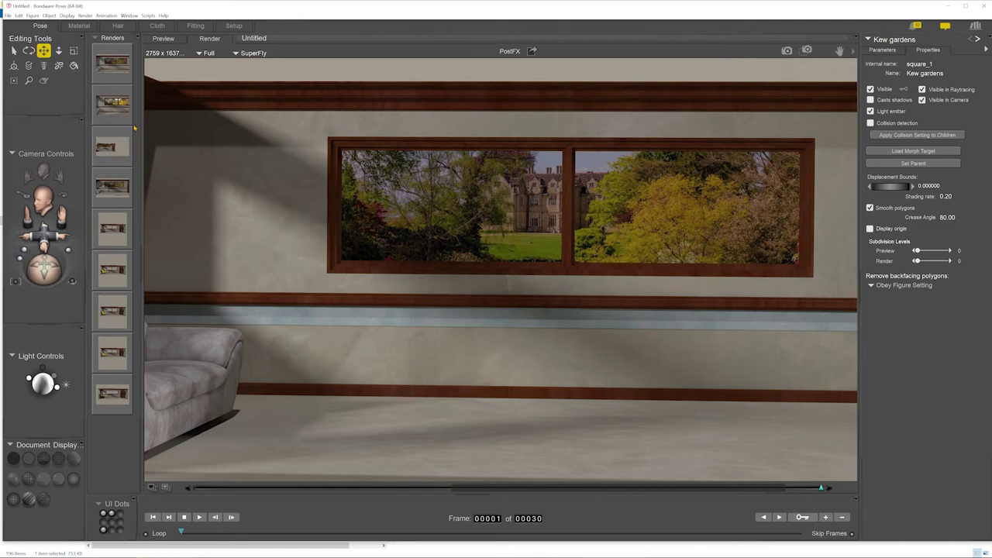
click(112, 102)
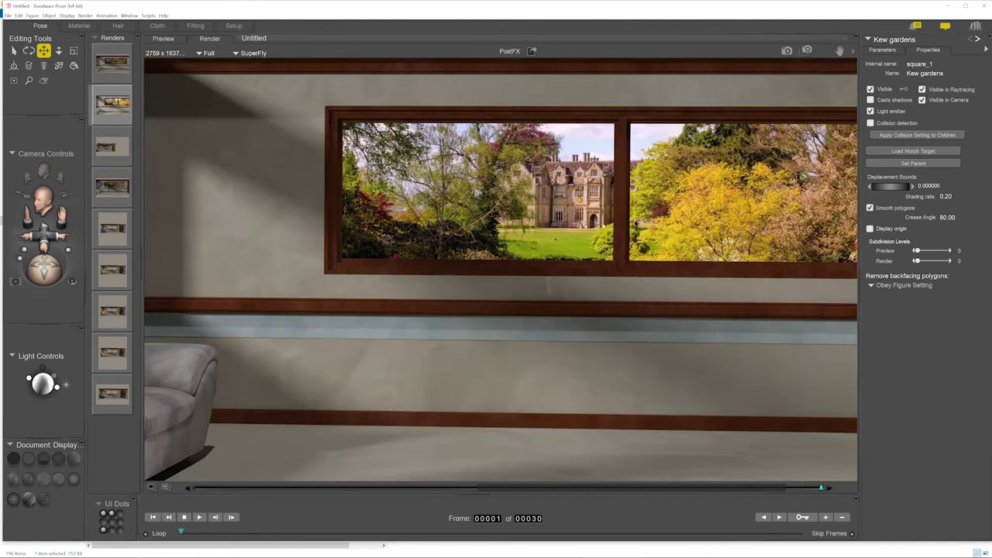
click(115, 60)
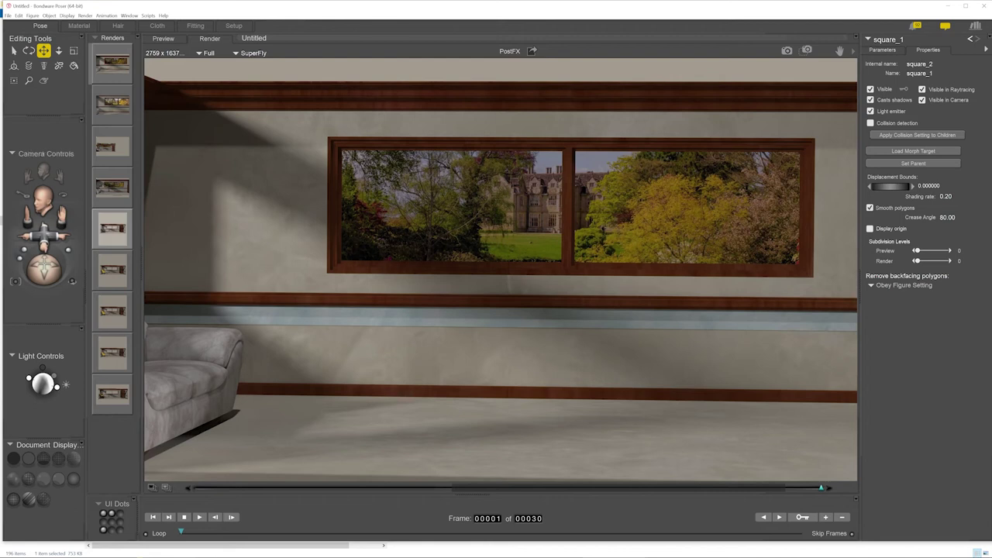
Step: Move the new small square from beside the wardrobe to below the windows, at an xTran of about -8.545 and yTran of about 0.610
drag(45, 269, 53, 270)
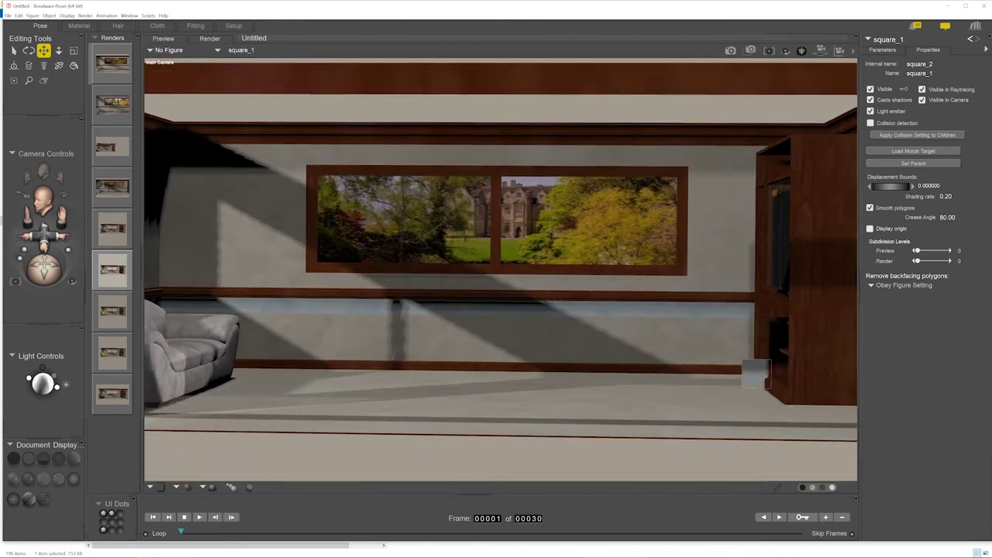
drag(757, 373, 468, 351)
Step: Look up the pixel dimensions of the Rocket League poster image in the Textures and materials folder, then return to Poser
mouse_move(396, 556)
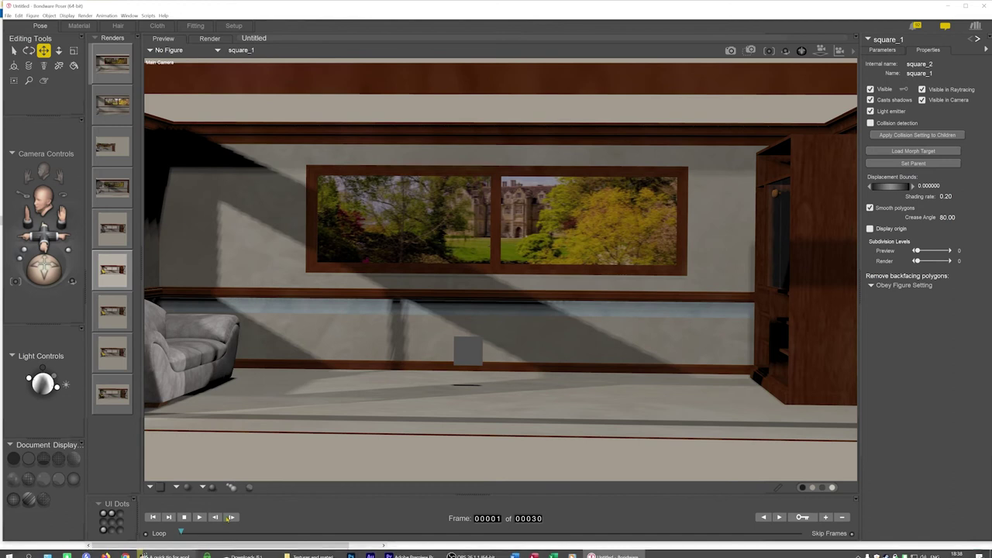
mouse_move(315, 552)
click(320, 517)
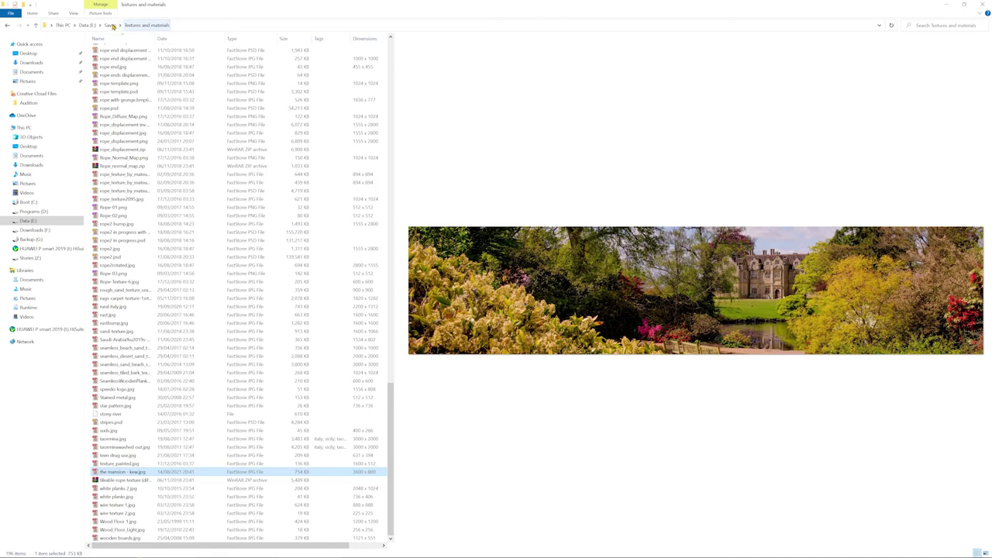
scroll(209, 225, up, 7)
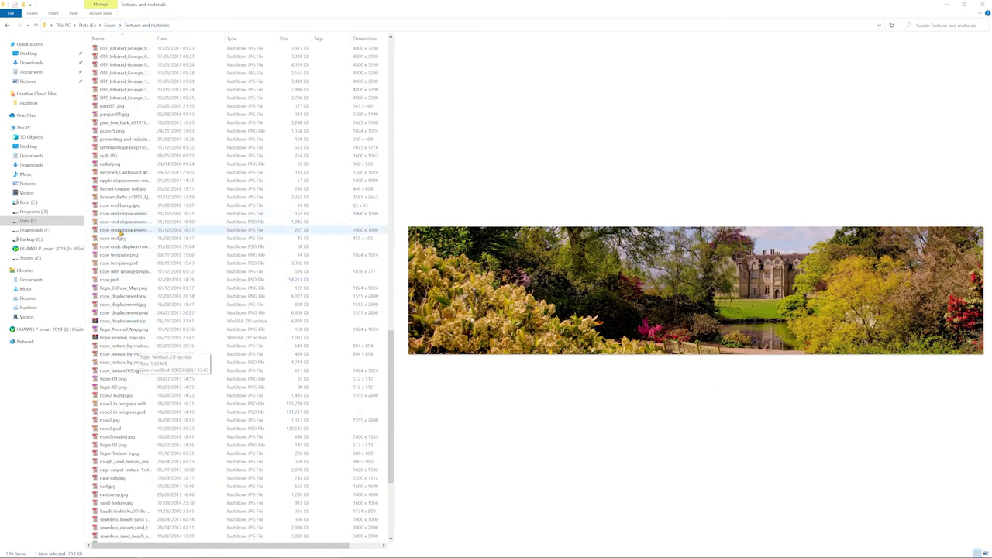
click(126, 191)
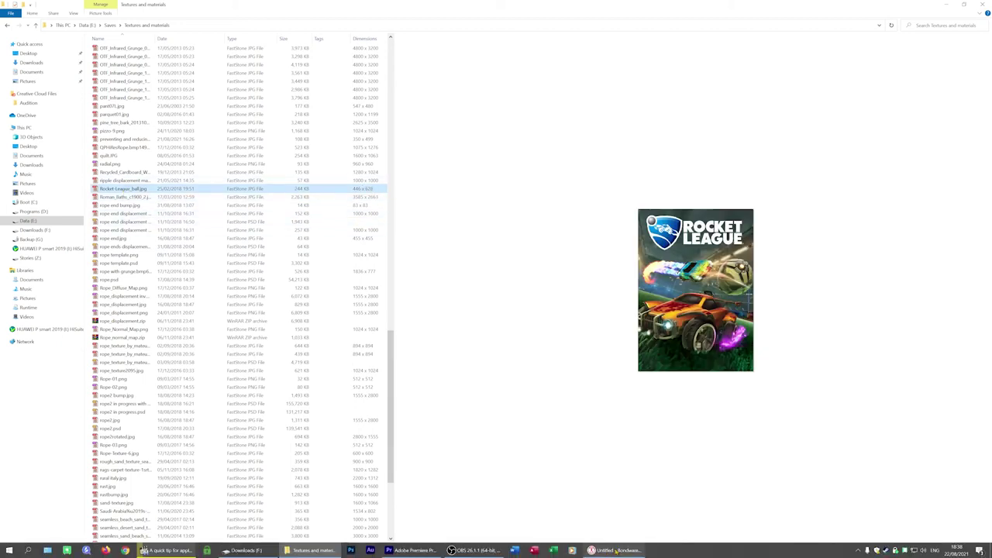
click(611, 550)
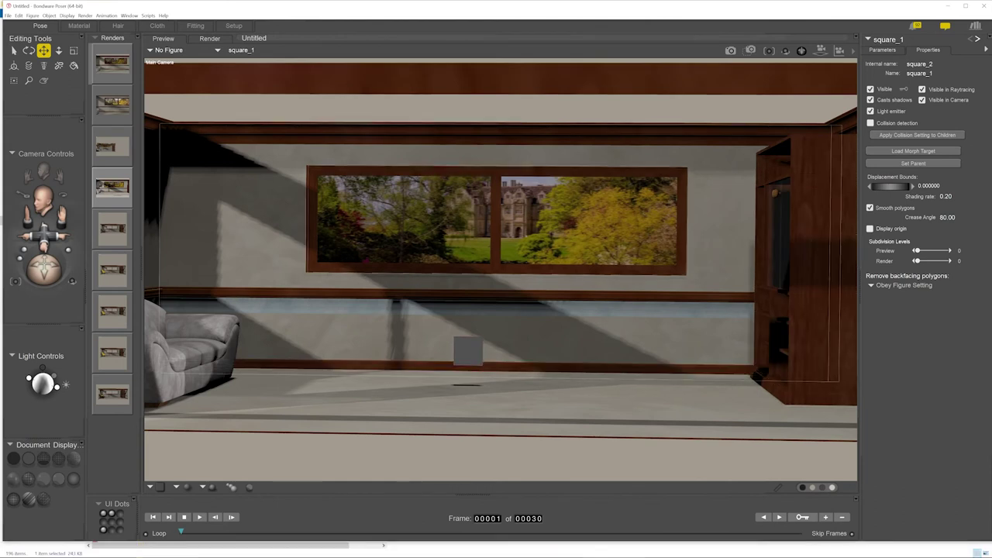
Step: Set the new square's xScale to 446 % to match the poster image's pixel width
click(882, 50)
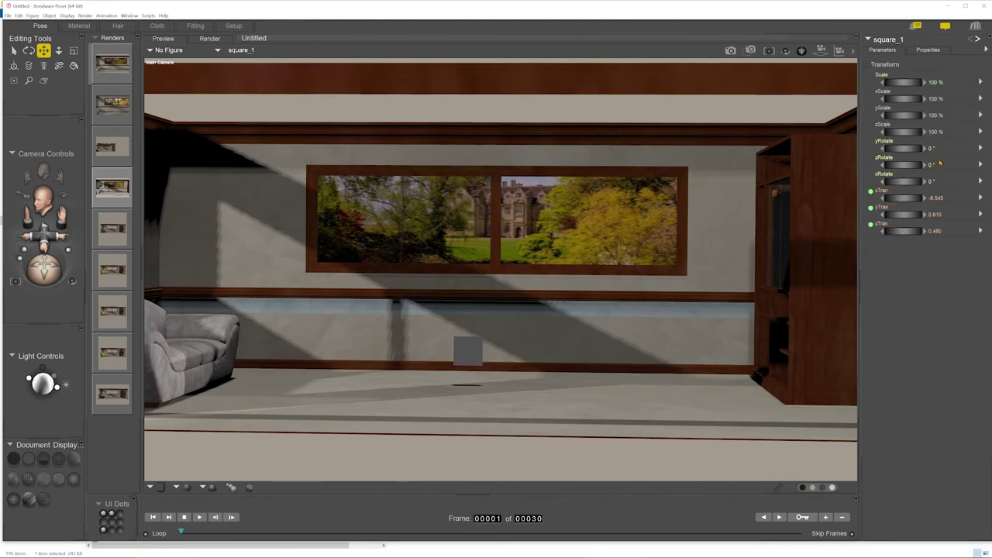
click(940, 99)
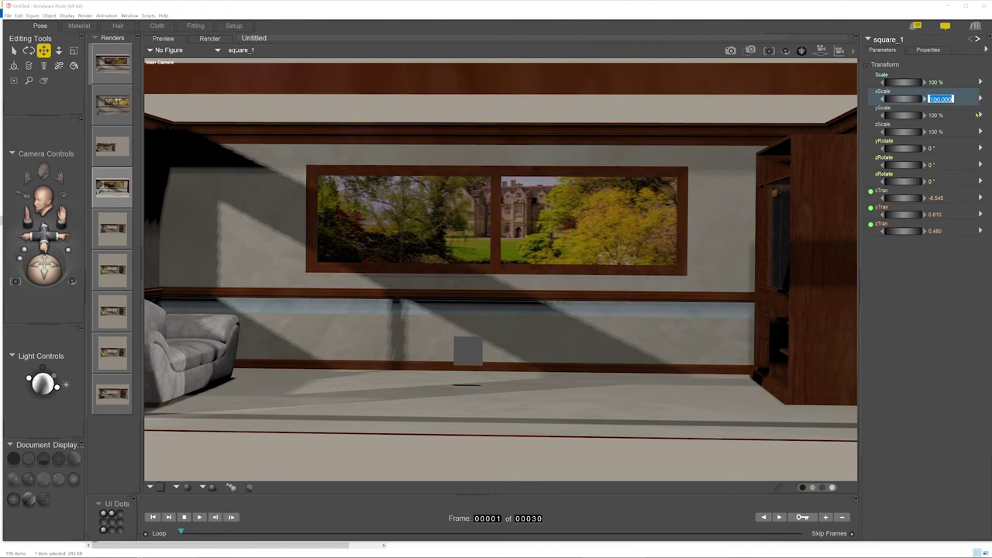
text(446)
key(Return)
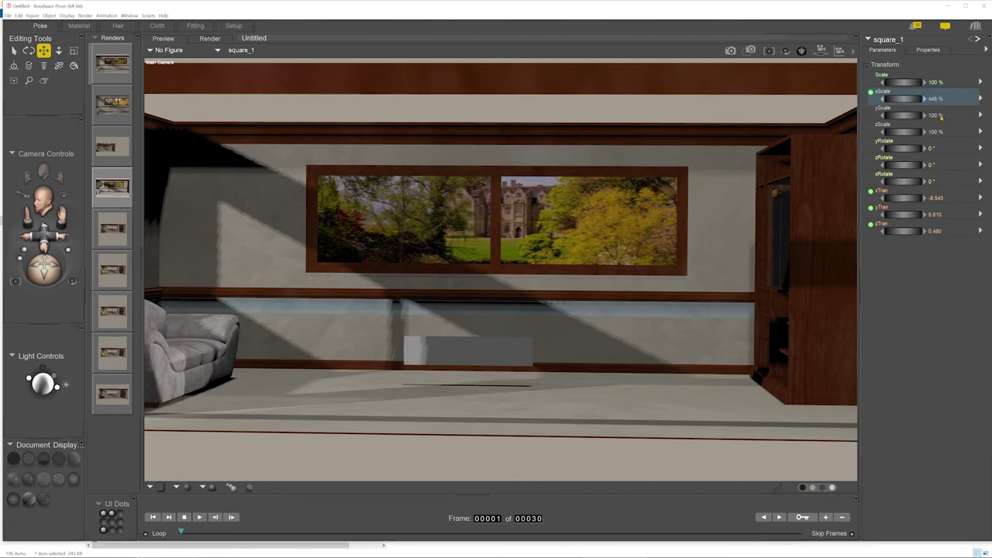
Step: Set the new square's yScale to 628 % to match the poster image's pixel height
click(940, 115)
text(628)
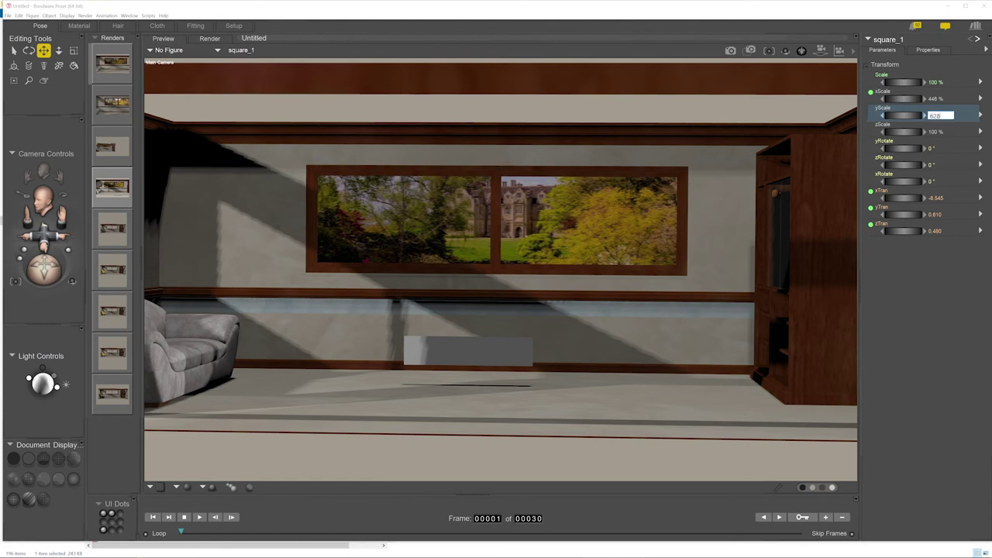
key(Return)
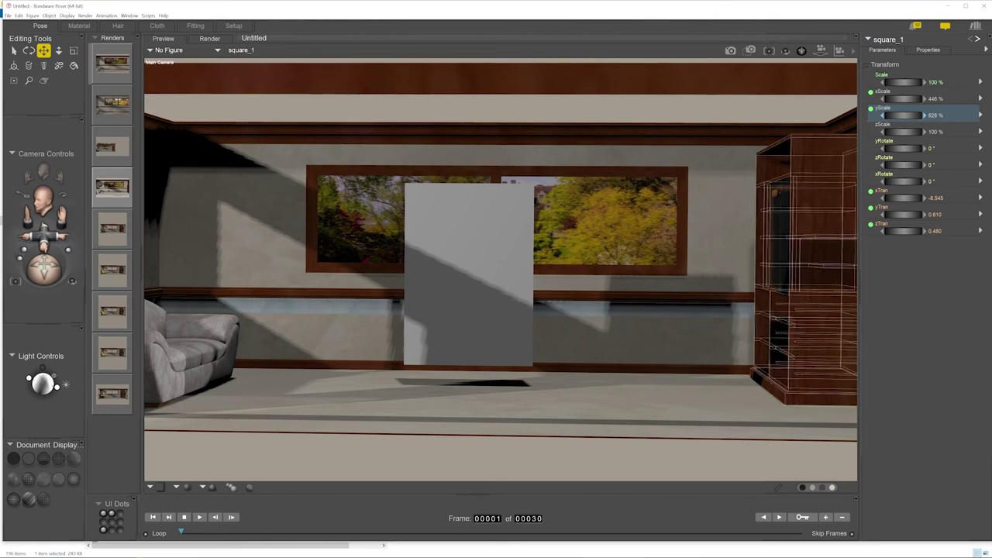
Step: In the Material room, add a 2D Textures image_map node to the square's material and connect it to Diffuse_Color
click(80, 26)
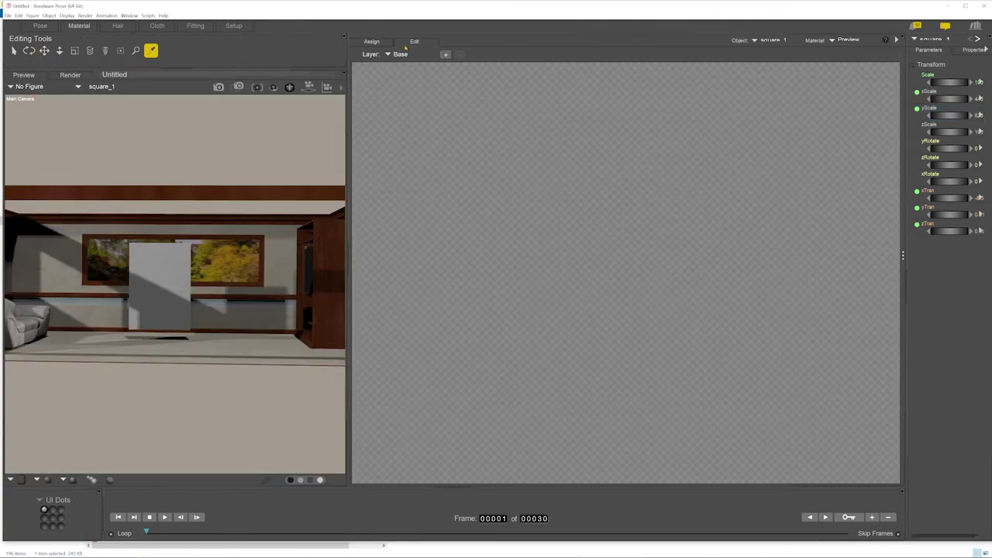
right_click(642, 126)
mouse_move(682, 128)
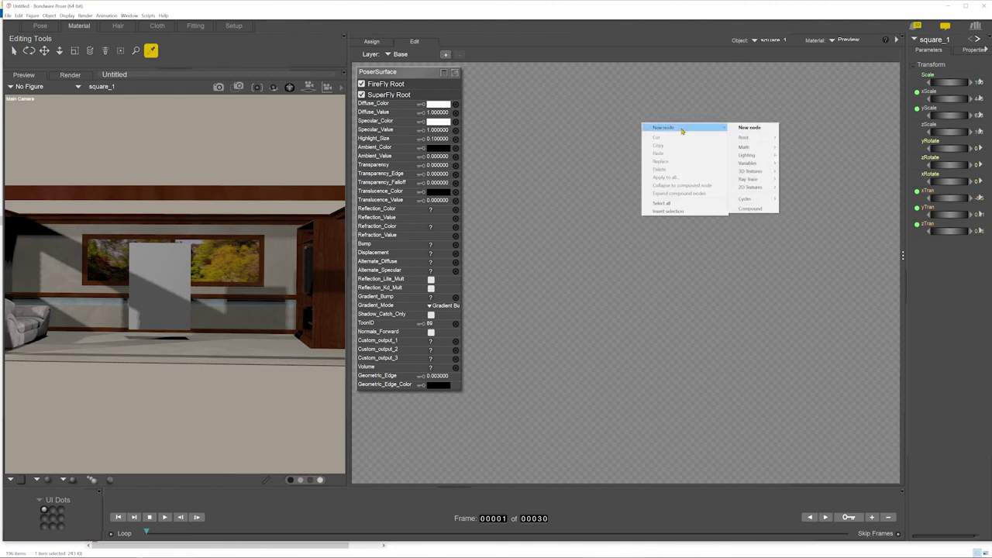
mouse_move(752, 188)
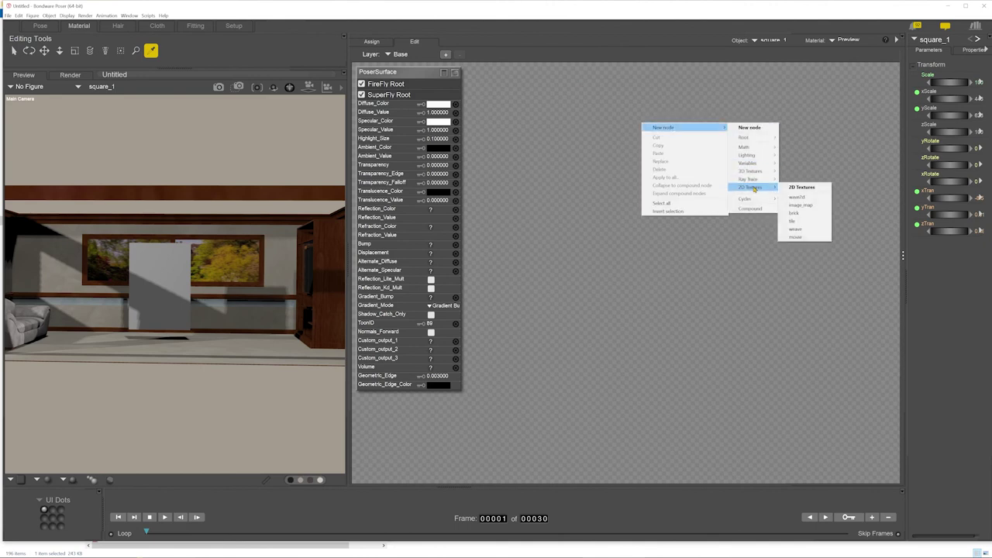
click(810, 205)
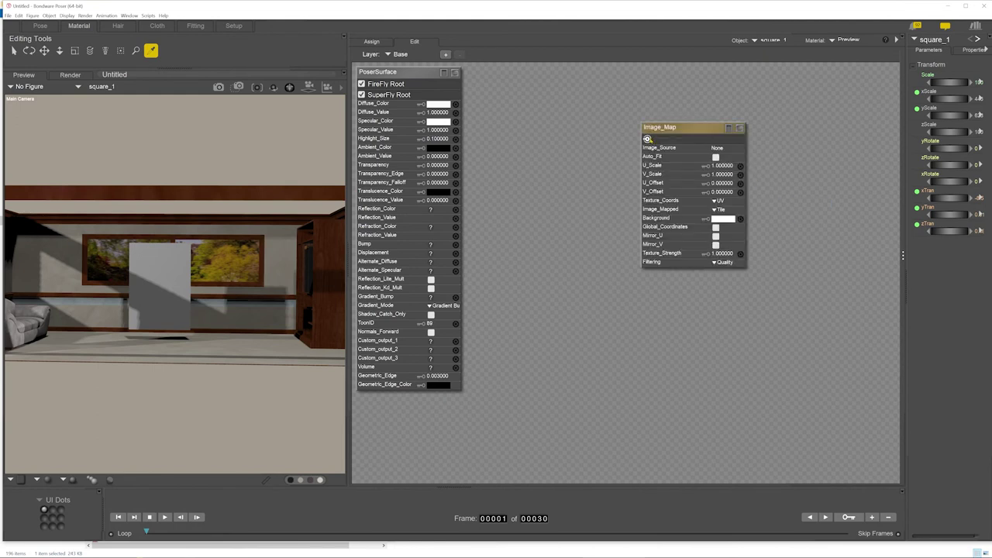
drag(647, 138, 457, 104)
Step: Load the Rocket League poster image from the Textures and materials folder as the Image_Map node's Image_Source
click(717, 148)
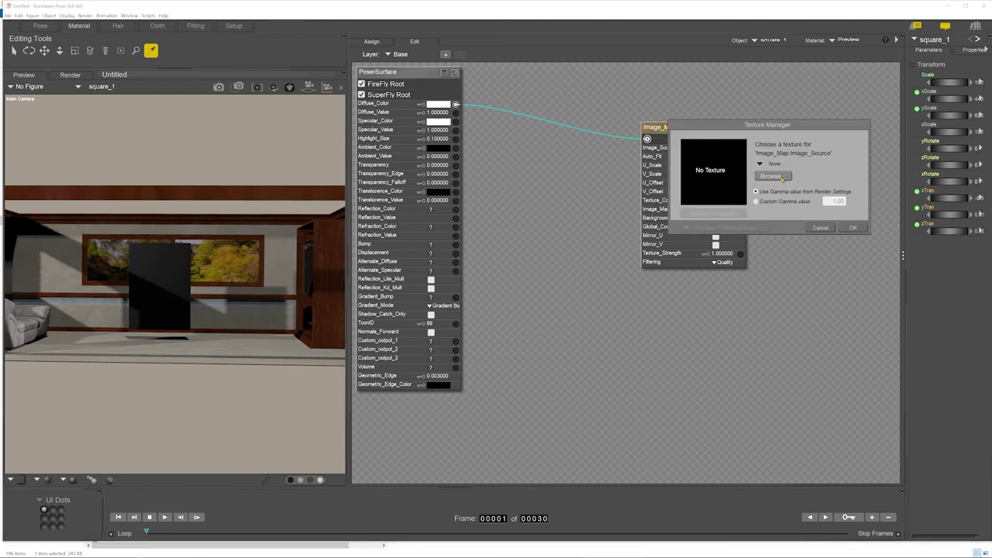
click(783, 178)
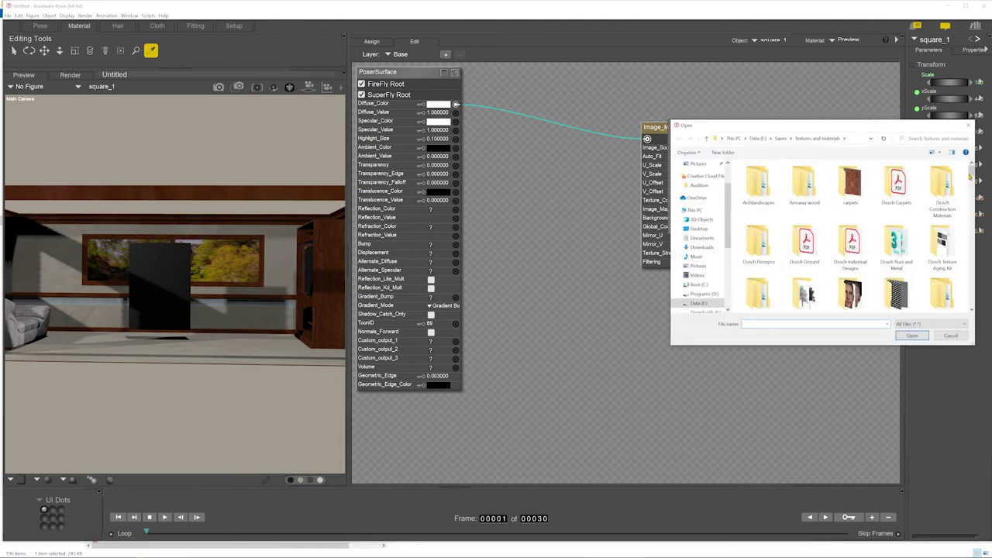
drag(970, 176, 946, 263)
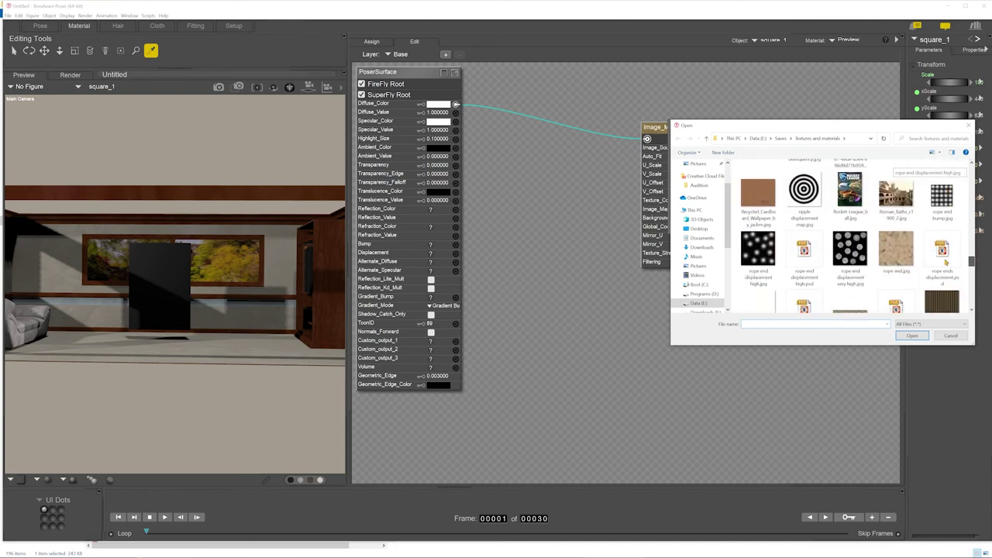
double_click(849, 193)
click(853, 229)
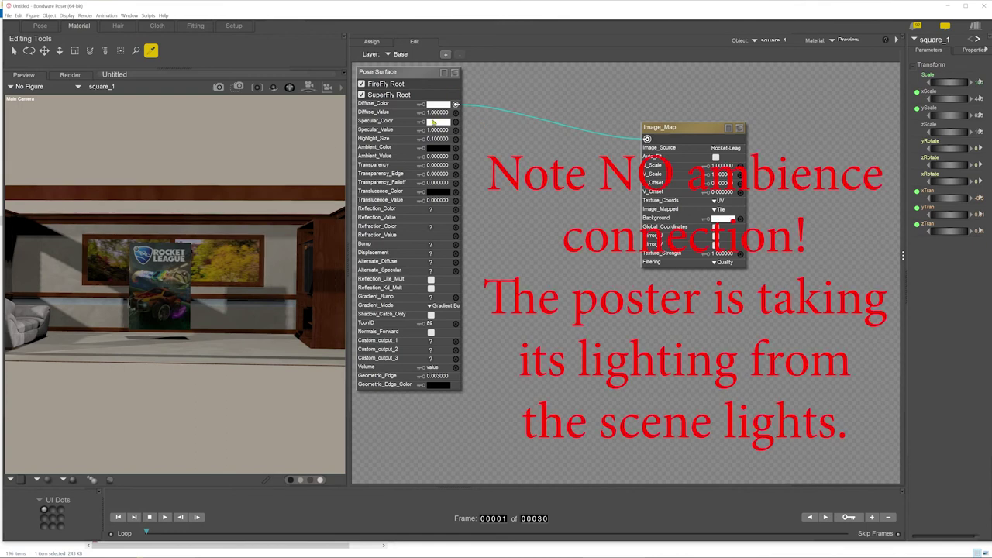
Step: Lower the poster material's Specular_Value to .25
click(438, 130)
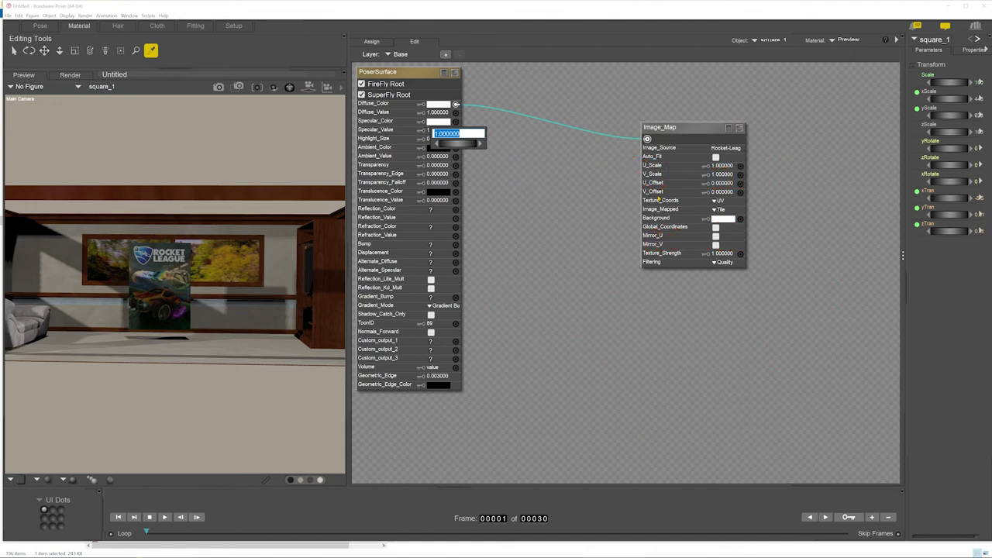
key(BackSpace)
key(Return)
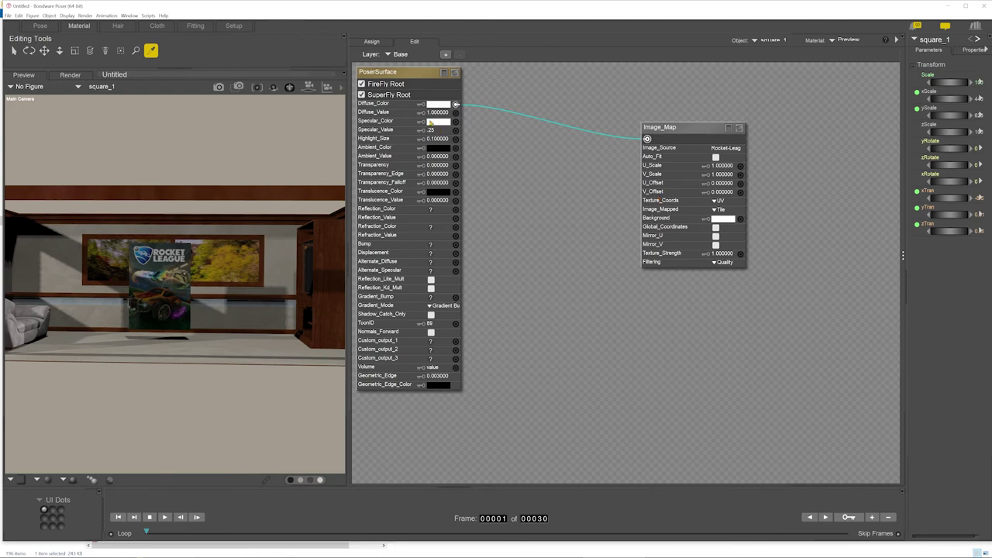
Step: Back in the Pose room, scale the poster to 53 % and place it between armchair and windows at about xTran -17.24, yTran 3.311, zTran -4.811
click(40, 26)
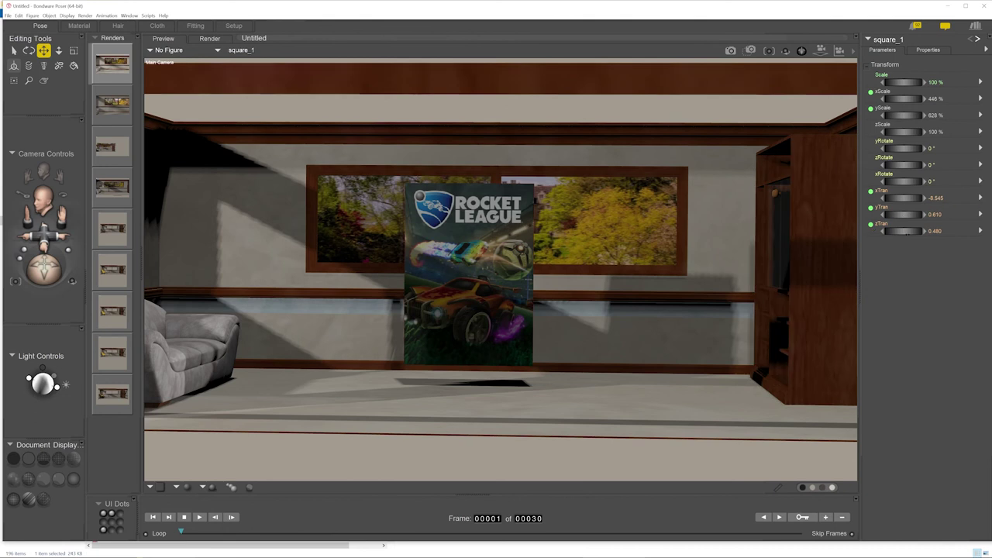
mouse_move(903, 231)
mouse_down()
mouse_move(869, 231)
mouse_move(909, 242)
mouse_up()
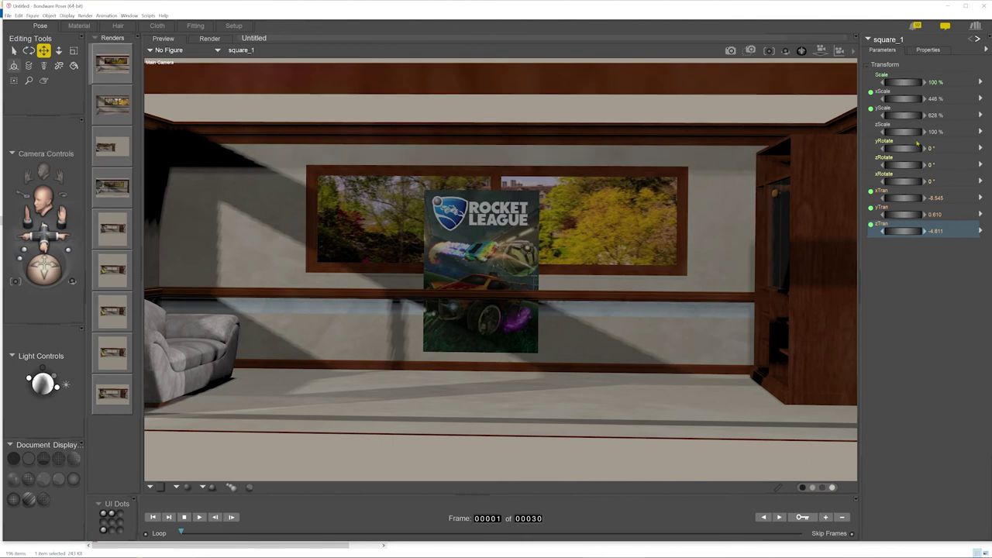
drag(903, 82, 905, 87)
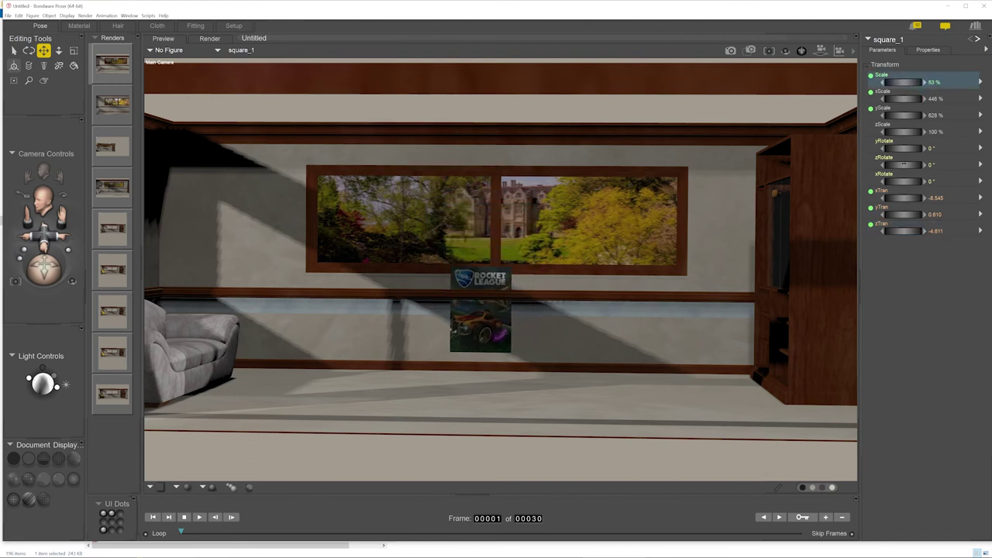
drag(903, 198, 916, 214)
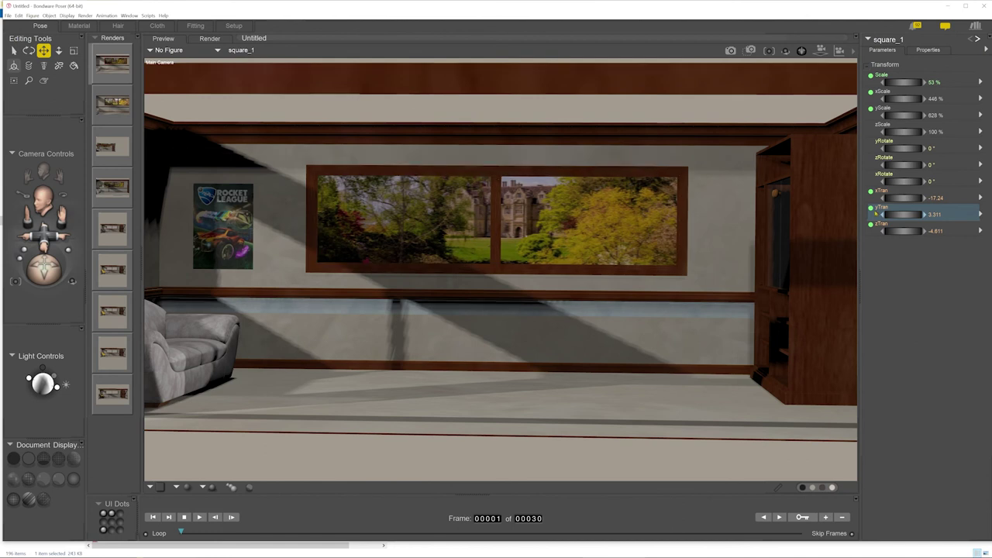
Step: Pull the poster forward to a zTran of about -2.341, try tilting it to an xRotate of 347°, and reset the tilt to 0°
drag(902, 231, 919, 231)
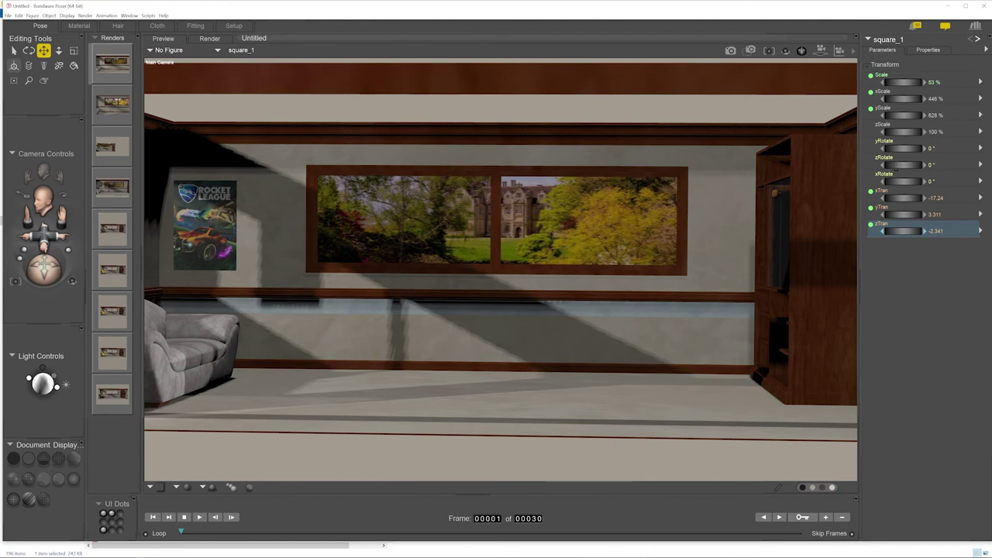
drag(903, 181, 934, 182)
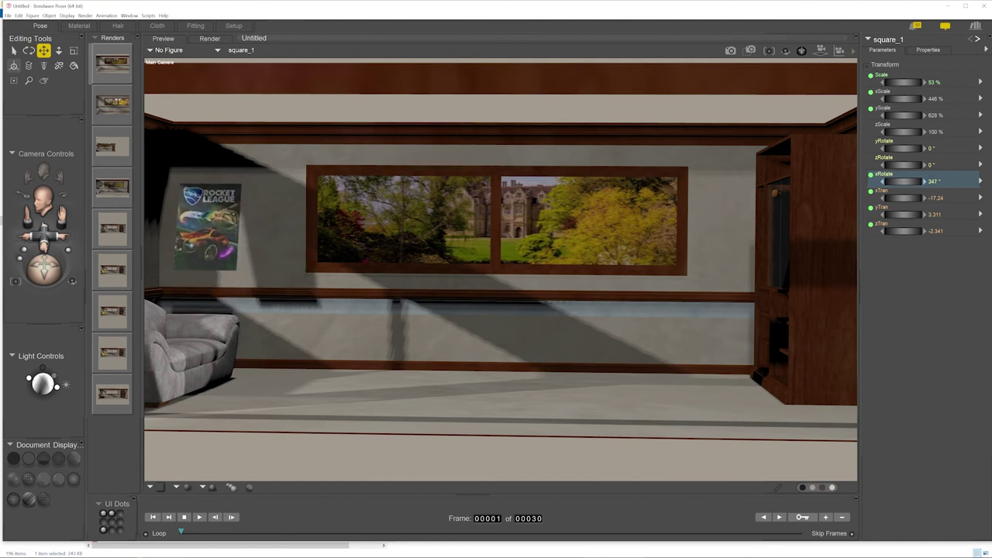
click(934, 181)
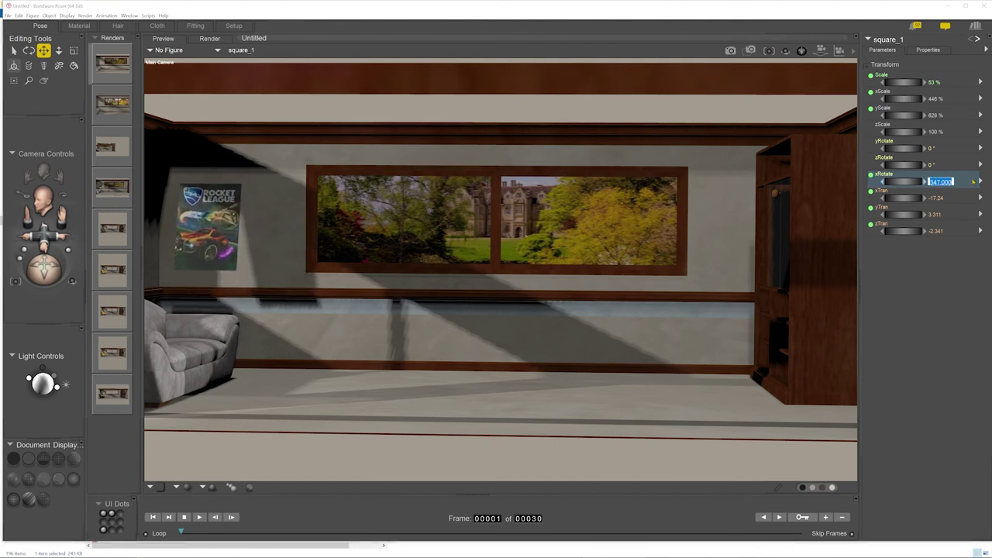
text(00)
key(Return)
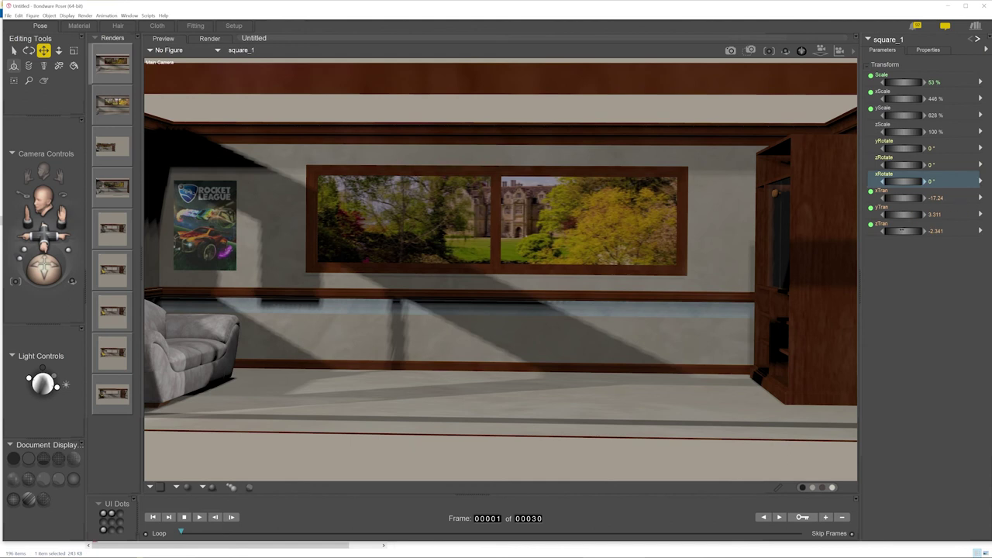
Step: Push the poster back against the wall at a zTran of about -4.645
drag(904, 232, 865, 230)
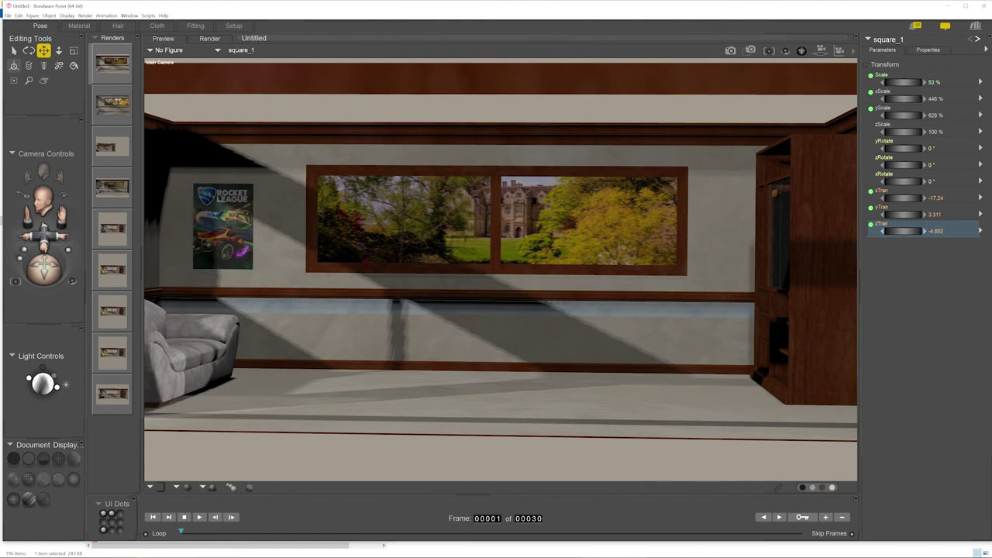
drag(902, 231, 905, 231)
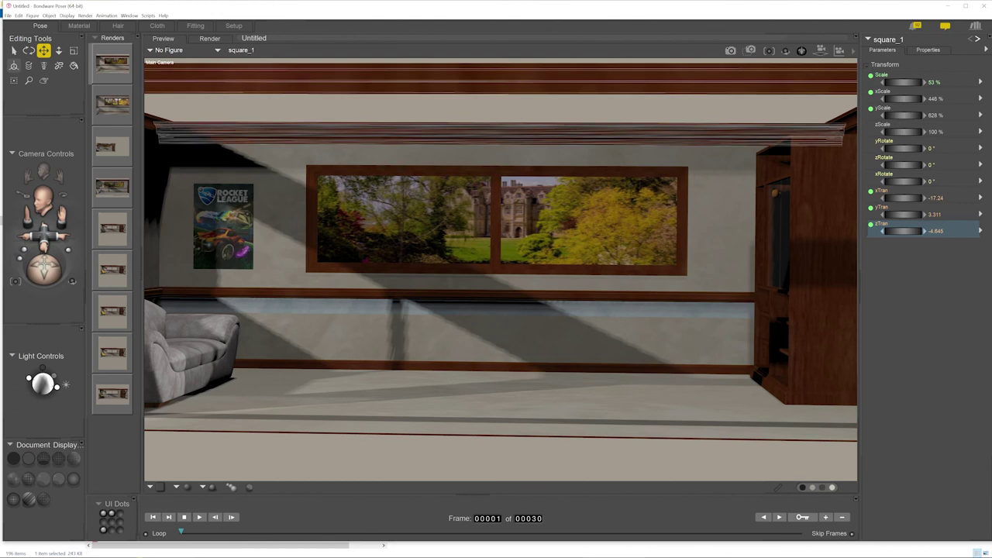
Step: Render the full scene with SuperFly, and re-render only the area around the poster
click(736, 49)
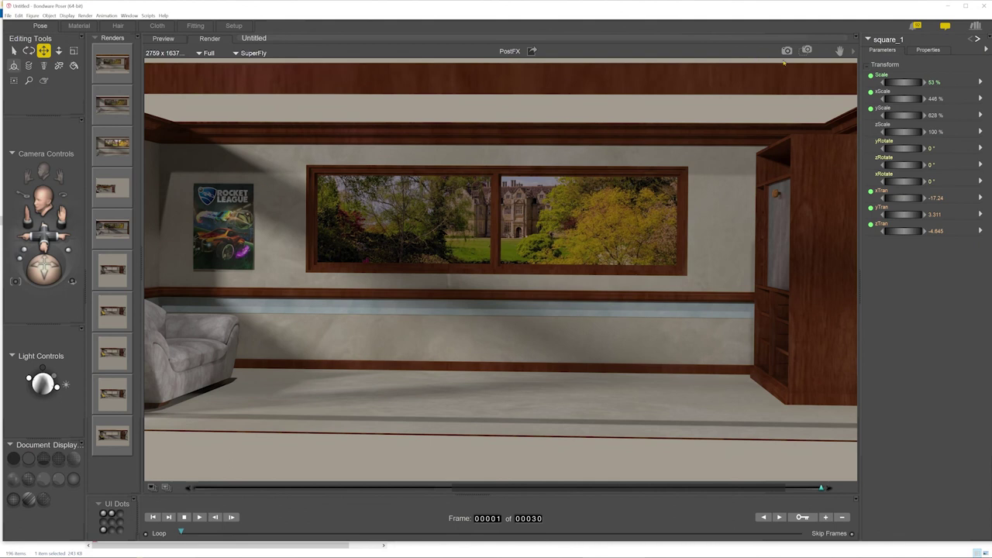
click(806, 50)
drag(270, 162, 172, 283)
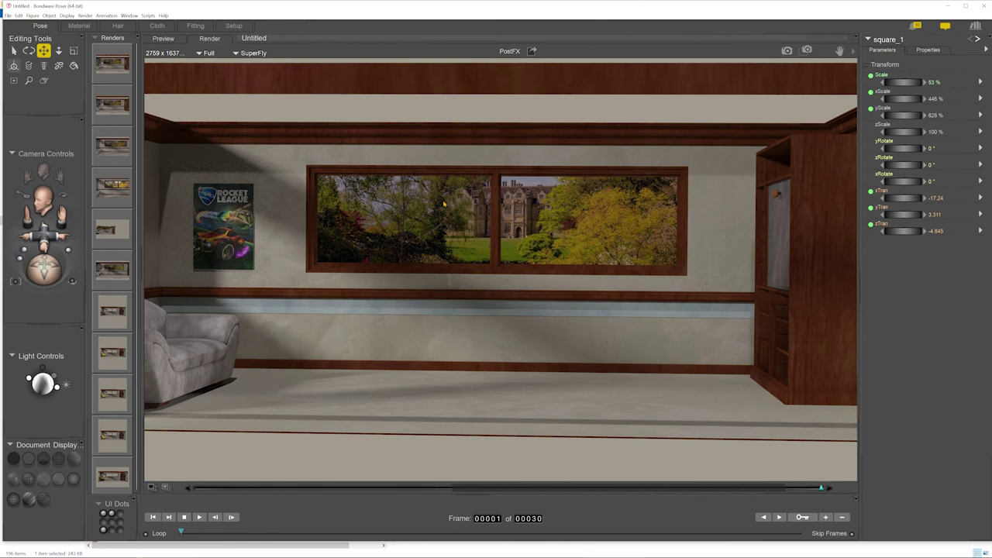
Step: Review the PostFX denoise, exposure and saturation options in the SuperFly render settings, and close both dialogs without changes
click(853, 52)
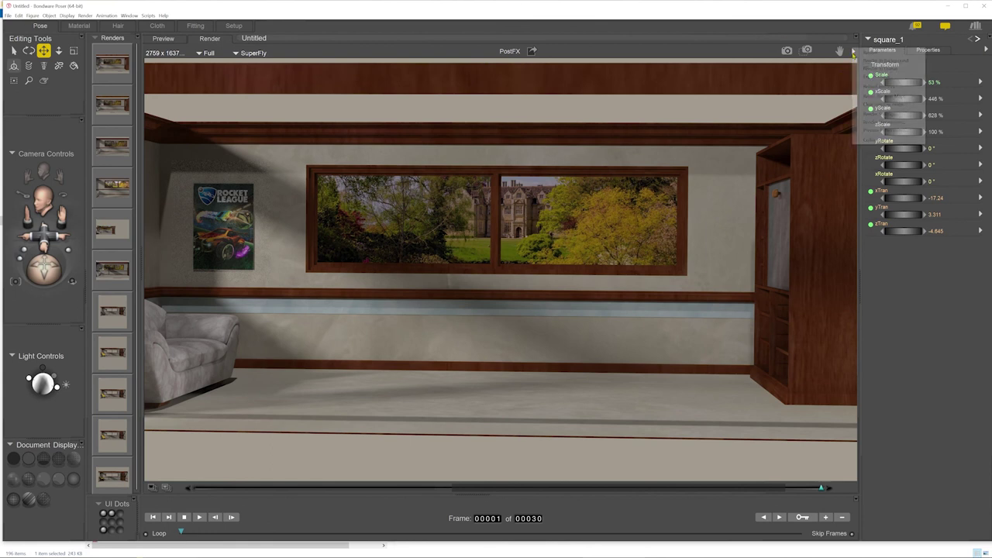
click(888, 115)
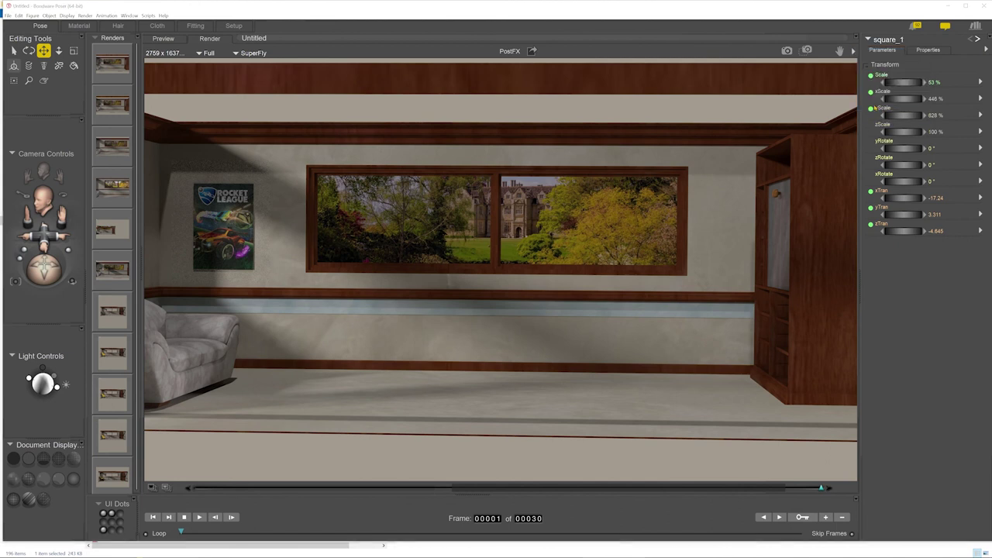
click(558, 354)
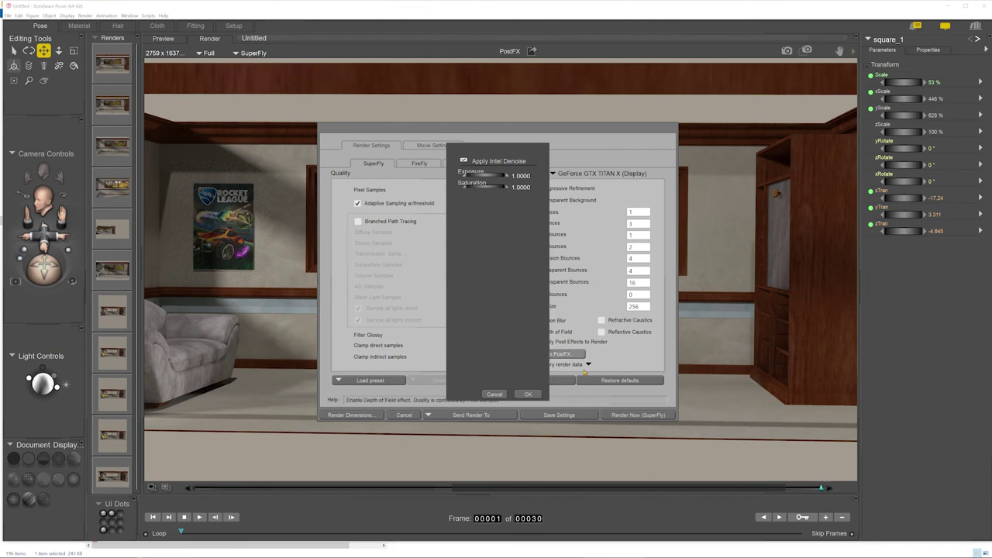
click(493, 394)
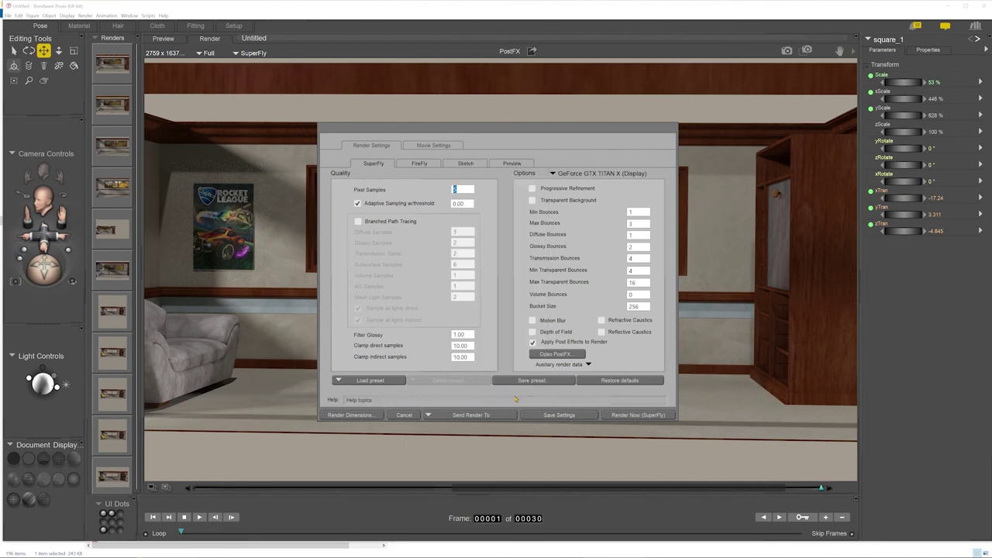
click(404, 416)
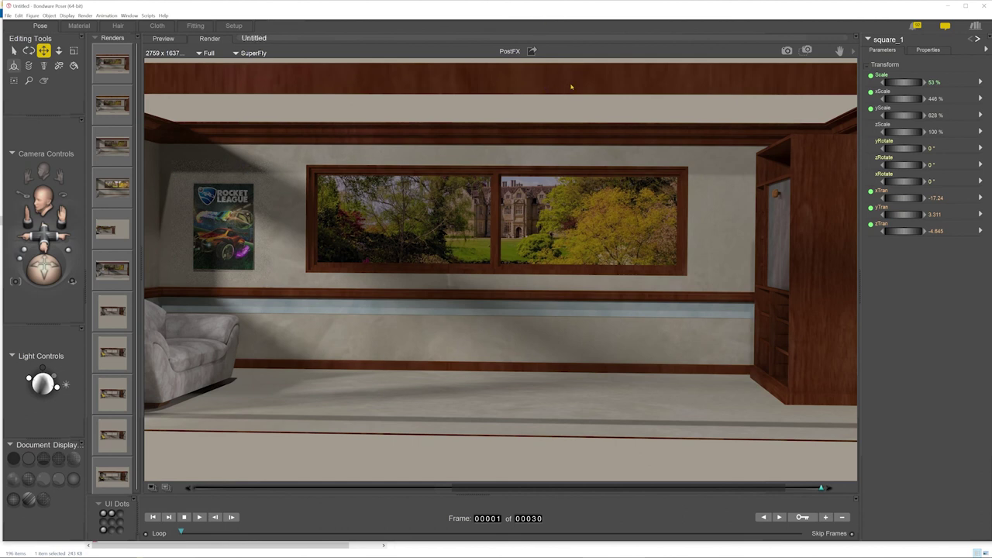
mouse_move(591, 537)
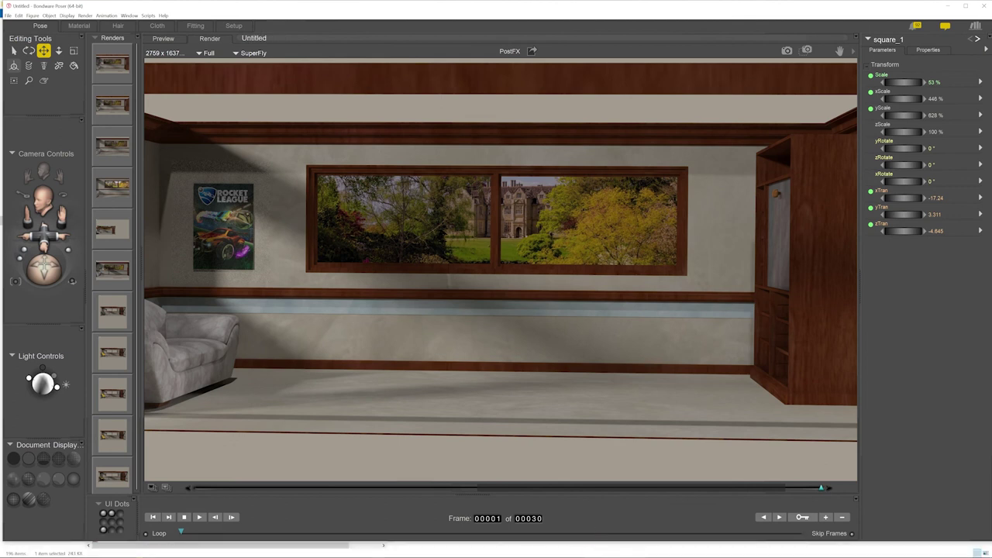